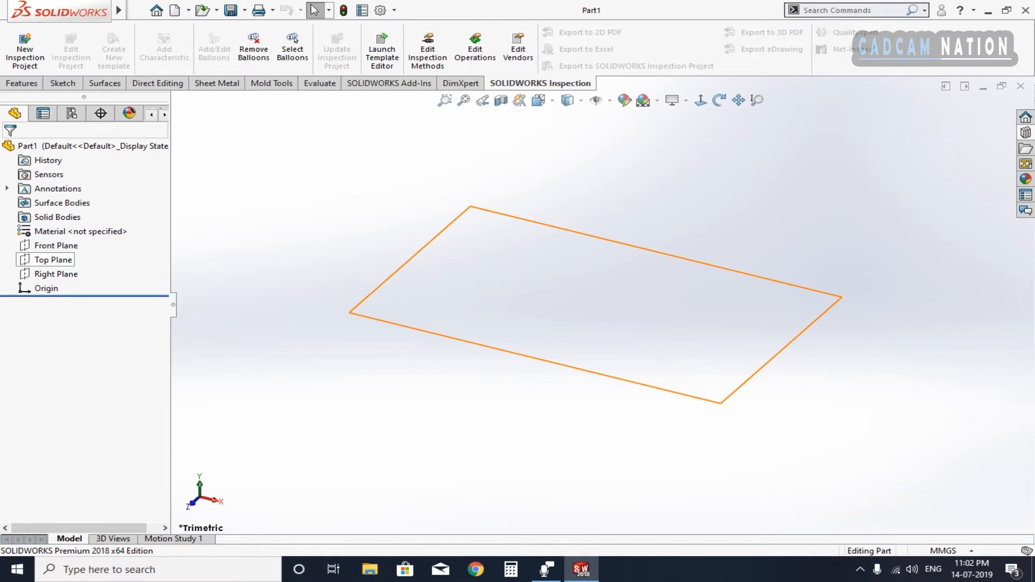
- On the Top Plane, sketch a horizontal centerpoint straight slot centred on the origin, about 171 mm between arc centres and 61 mm wide
left_click(53, 259)
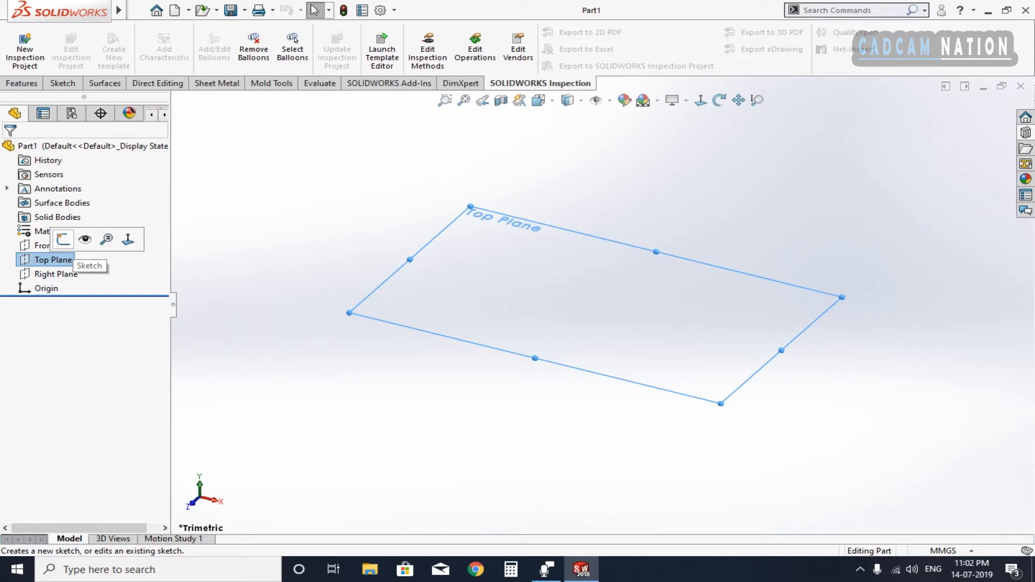
left_click(63, 239)
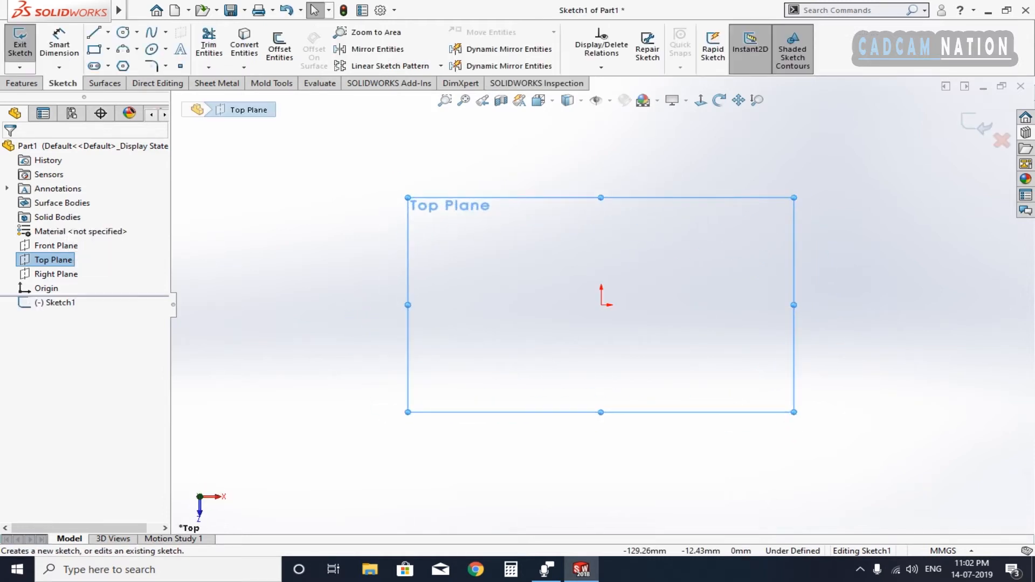
key("Escape")
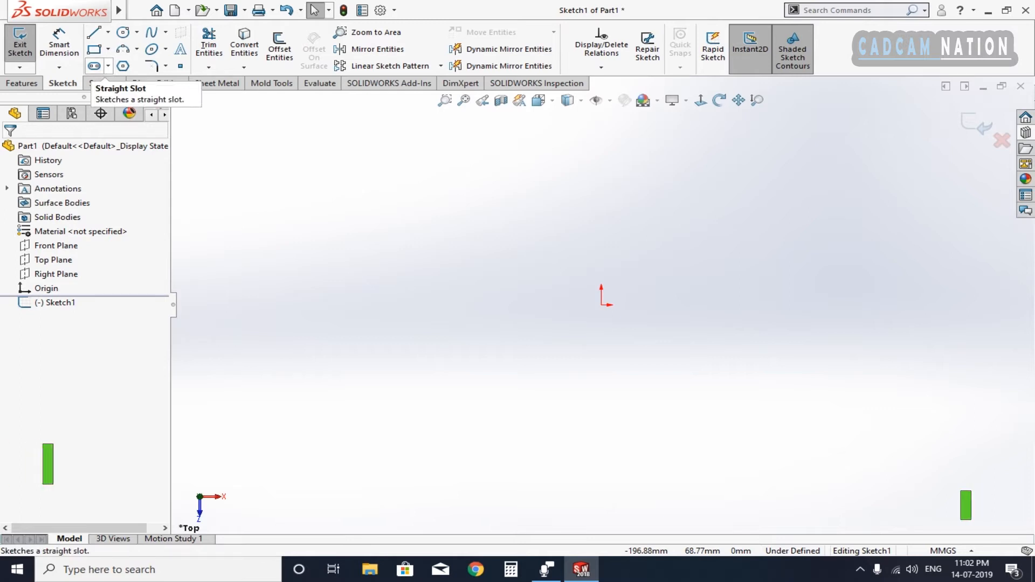
left_click(108, 65)
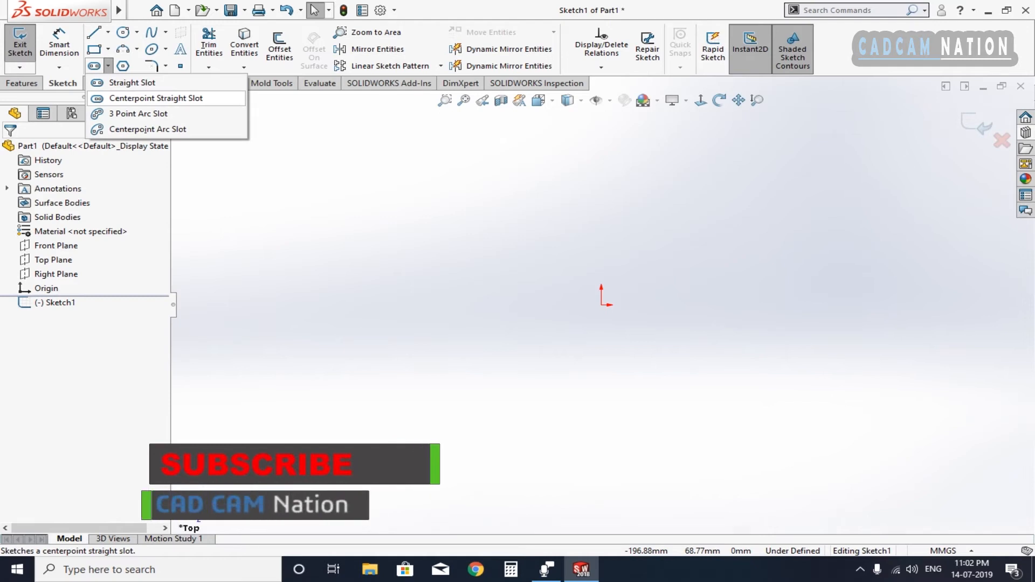
left_click(155, 98)
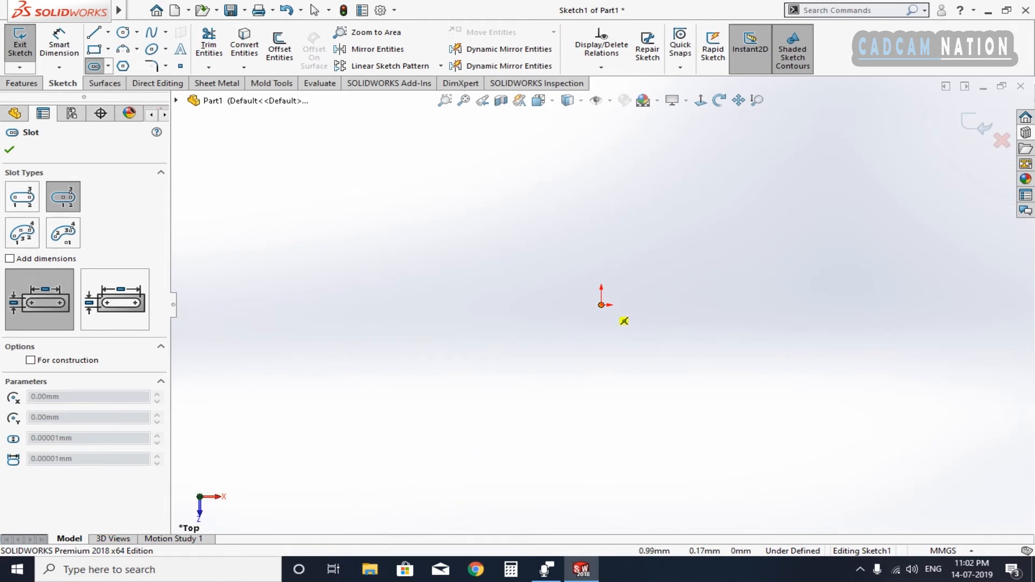
left_click(601, 305)
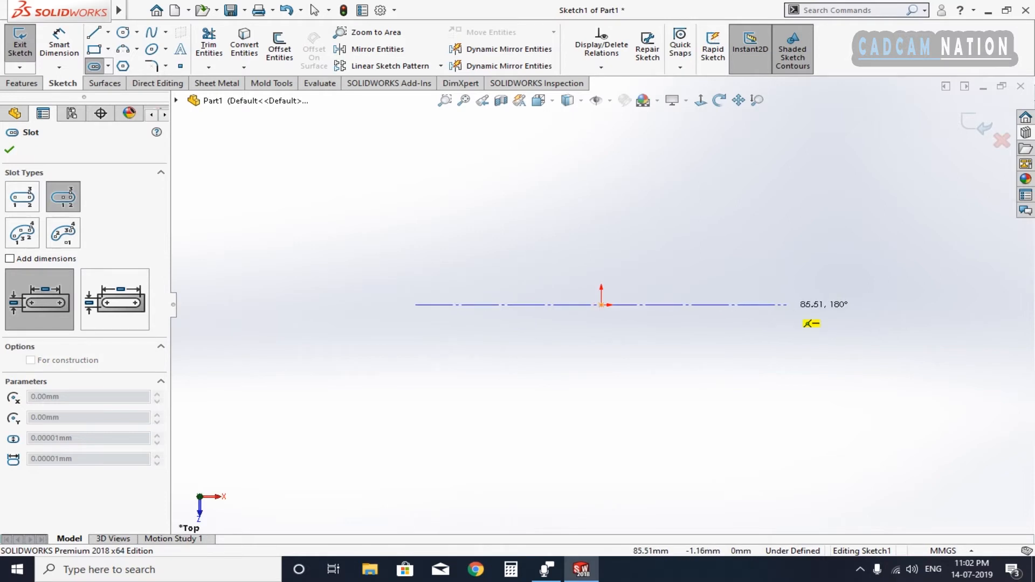
left_click(787, 305)
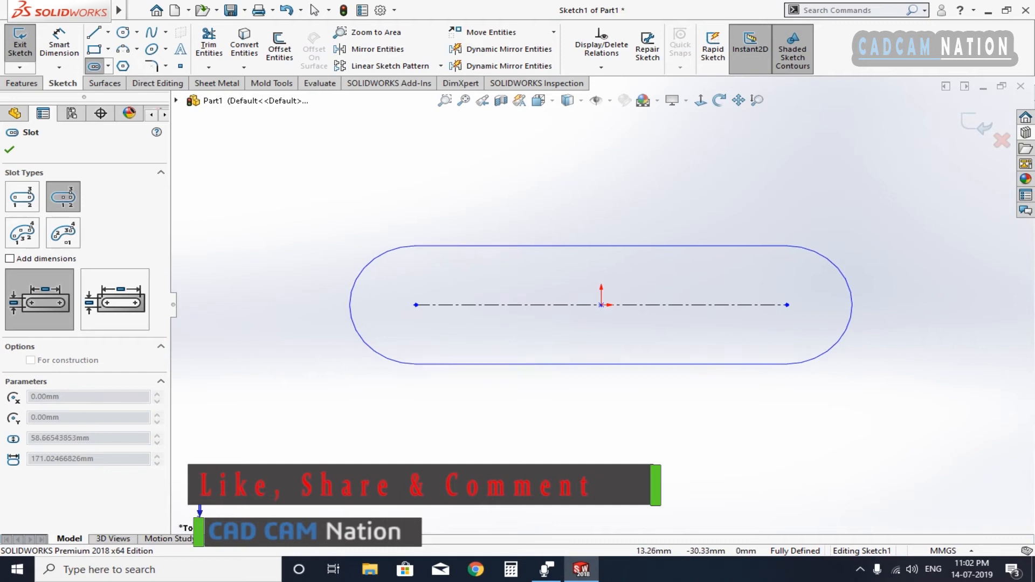
left_click(852, 305)
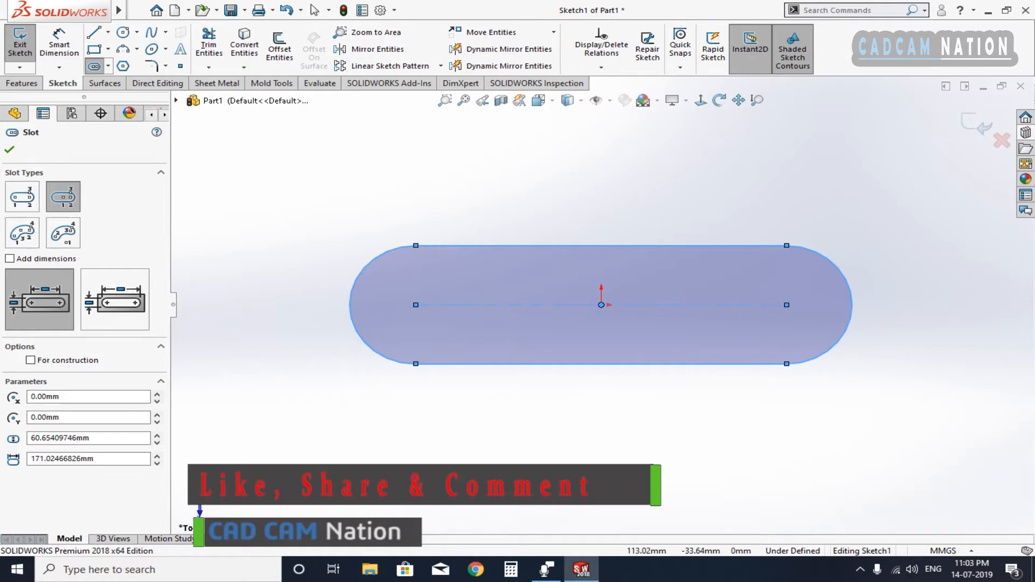
key("Escape")
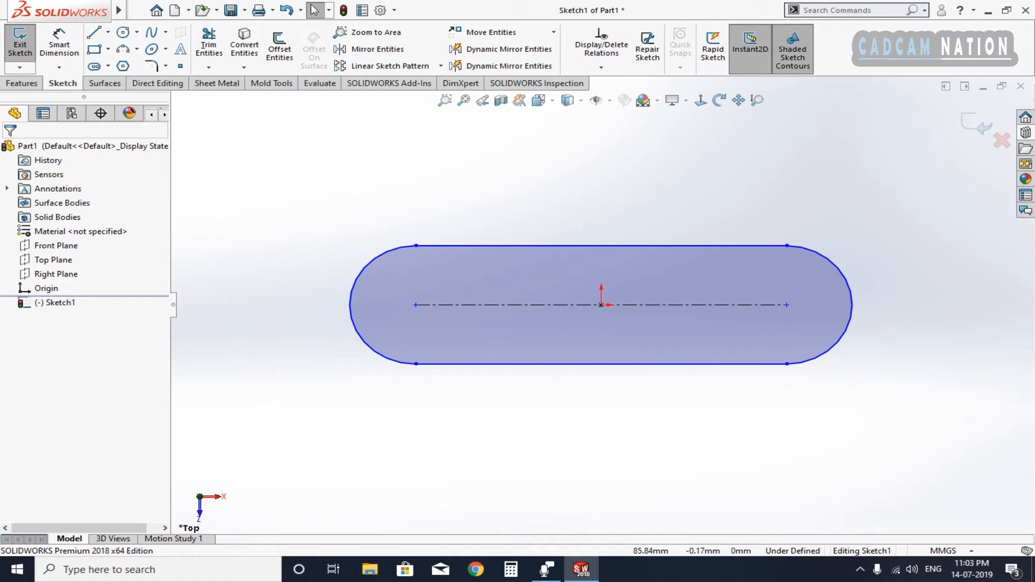
- Shorten the slot symmetrically about the origin to about 158 mm between its arc centres
mouse_move(787, 305)
left_mouse_down()
mouse_move(721, 305)
mouse_move(781, 305)
mouse_move(772, 305)
left_mouse_up()
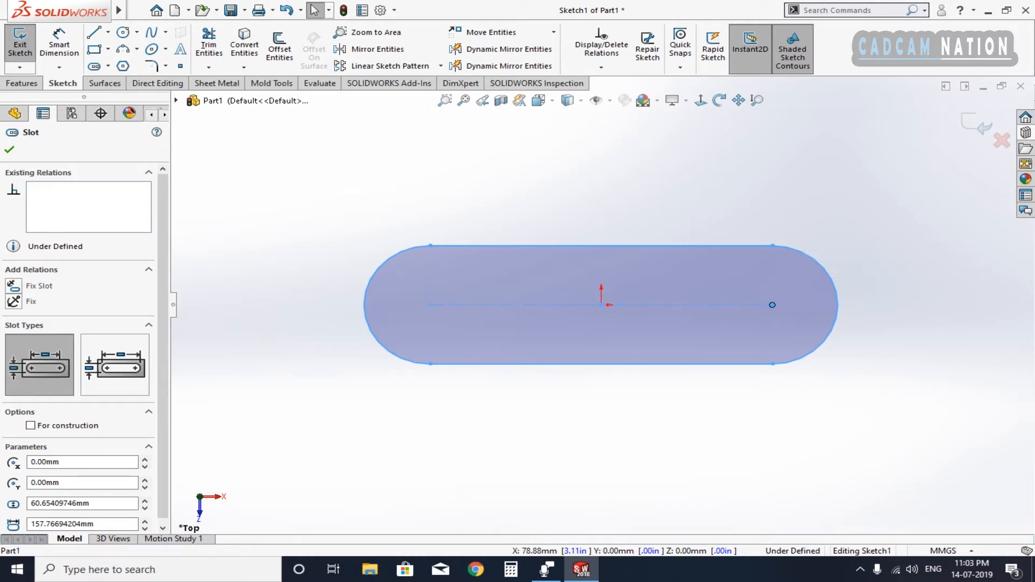
left_click(602, 305, "ctrl")
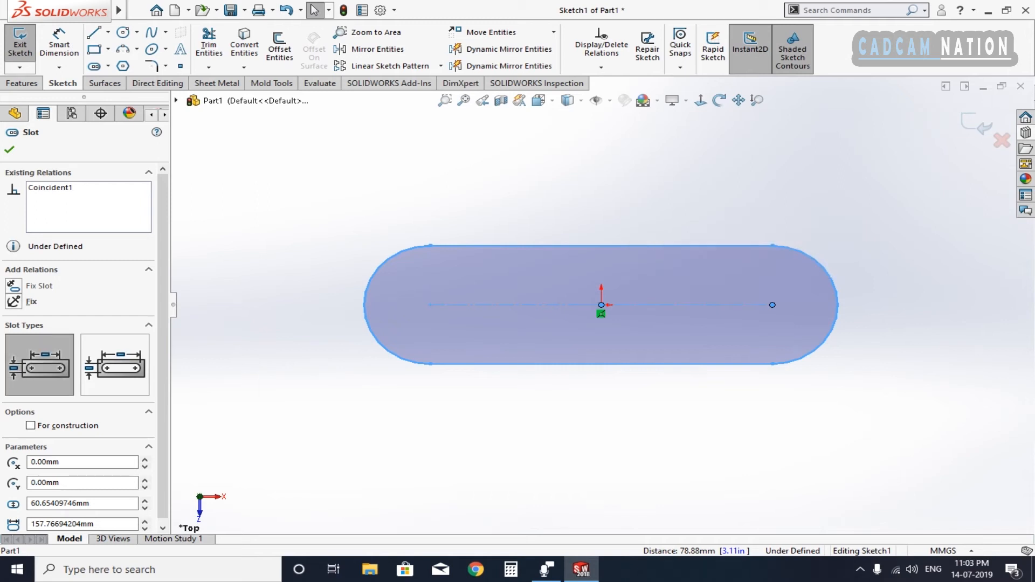
key("Escape")
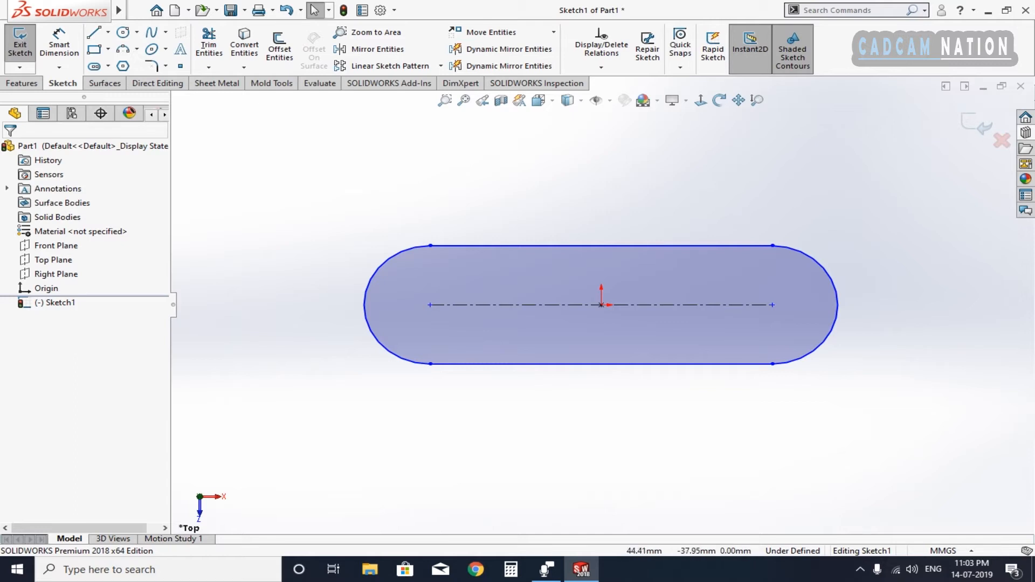
- Dimension the slot's width between its two straight edges and set it to 40 mm
right_click_drag(687, 387, 689, 370)
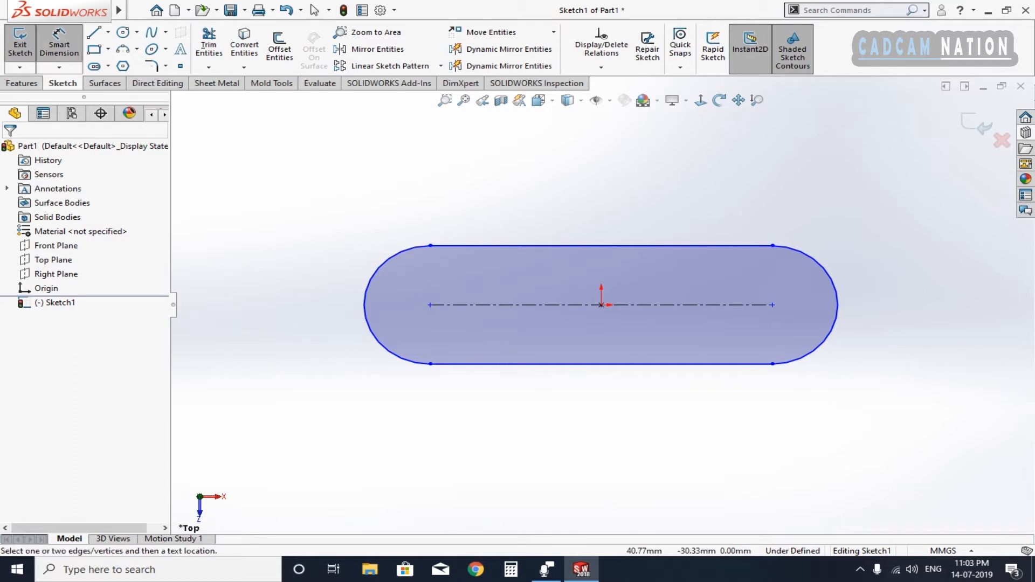
left_click(598, 364)
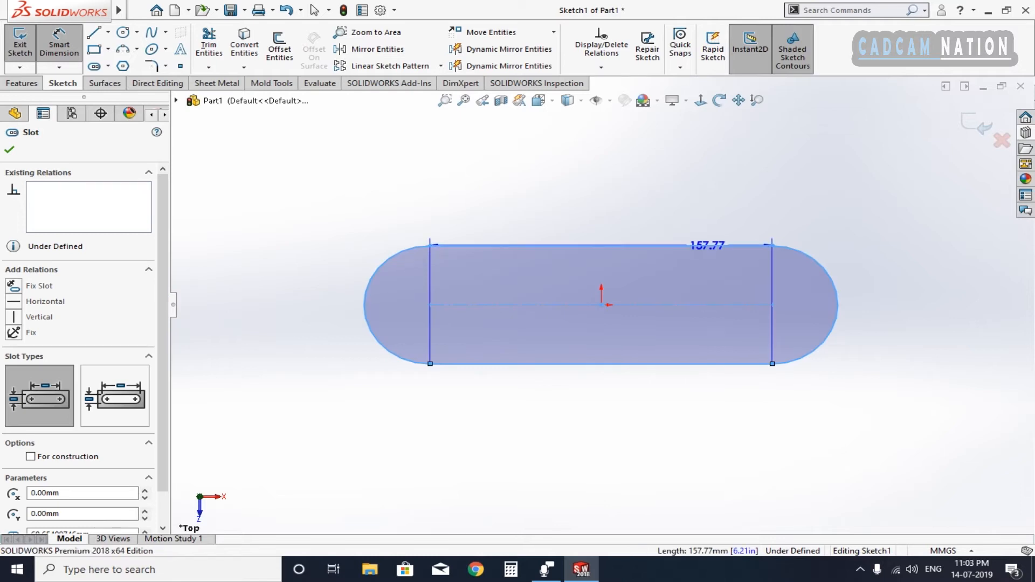
left_click(707, 246)
left_click(877, 305)
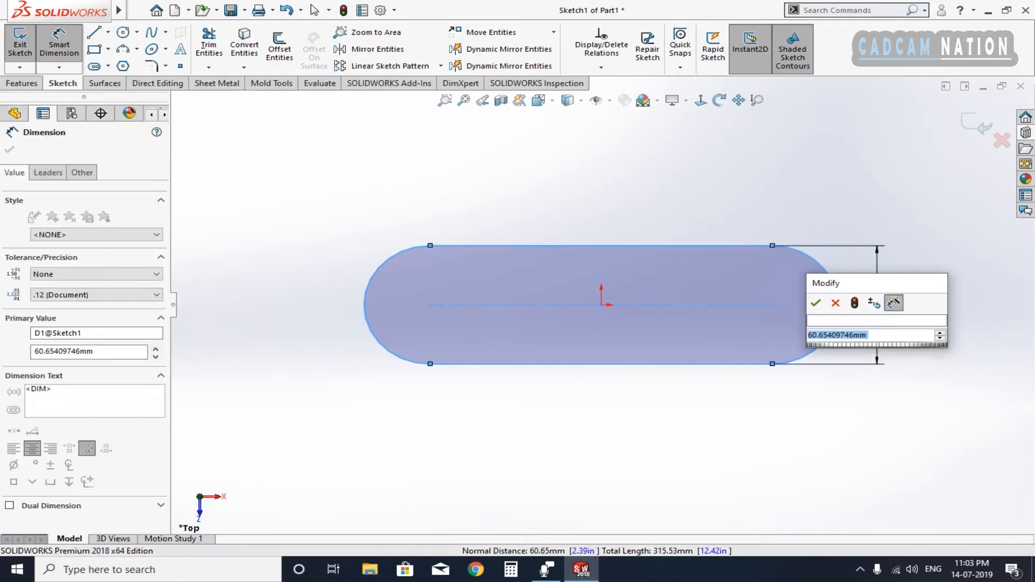
type("40")
key("Return")
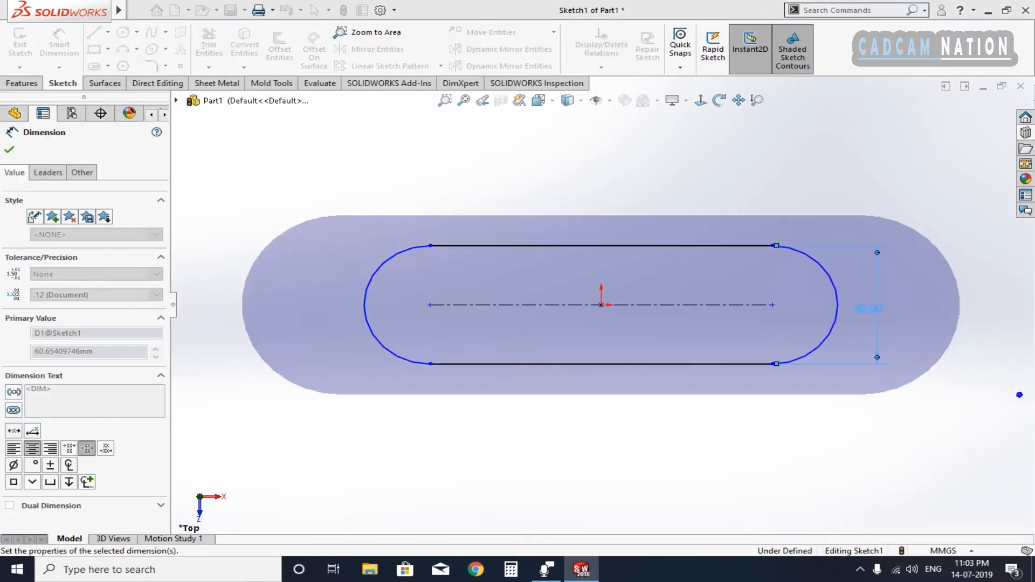
left_click(847, 353)
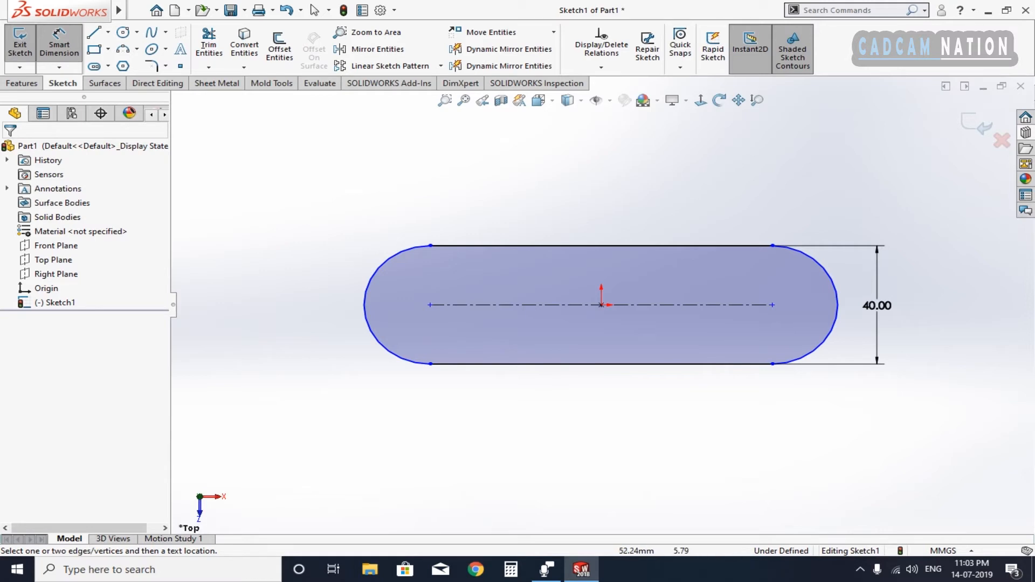
- Dimension the distance between the centres of the slot's two end arcs and set it to 102 mm
left_click(838, 313)
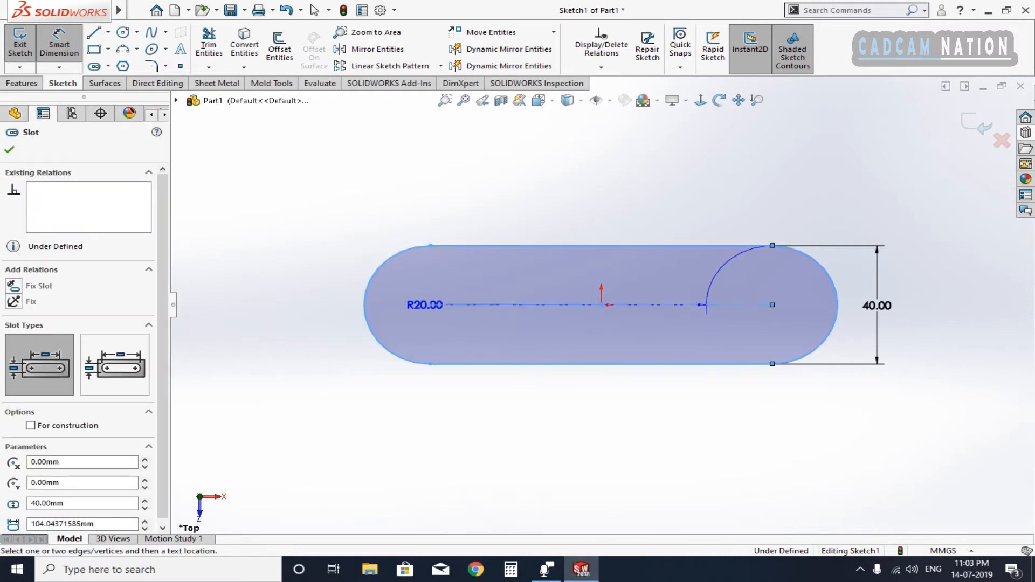
left_click(365, 304)
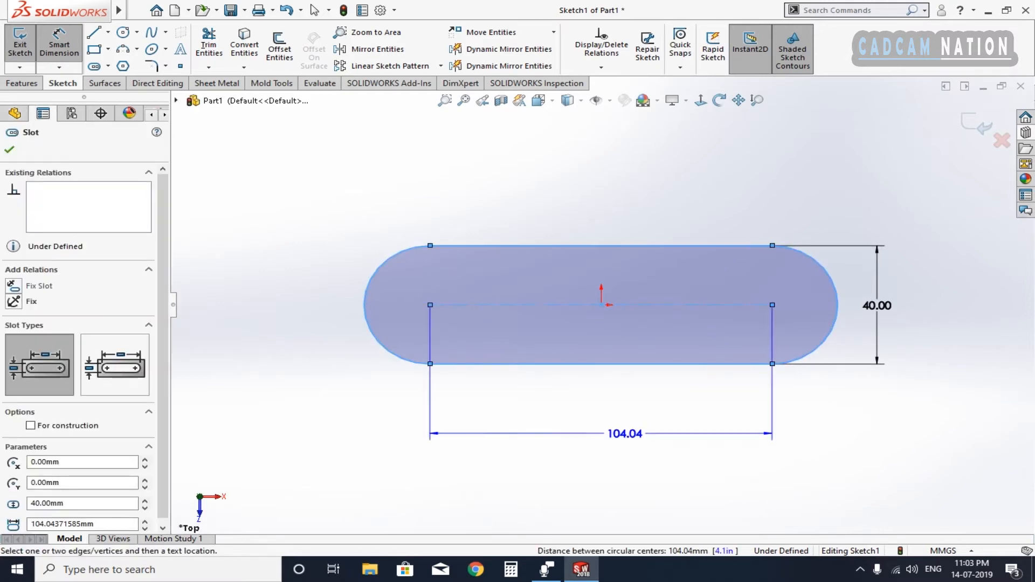
left_click(625, 433)
type("102")
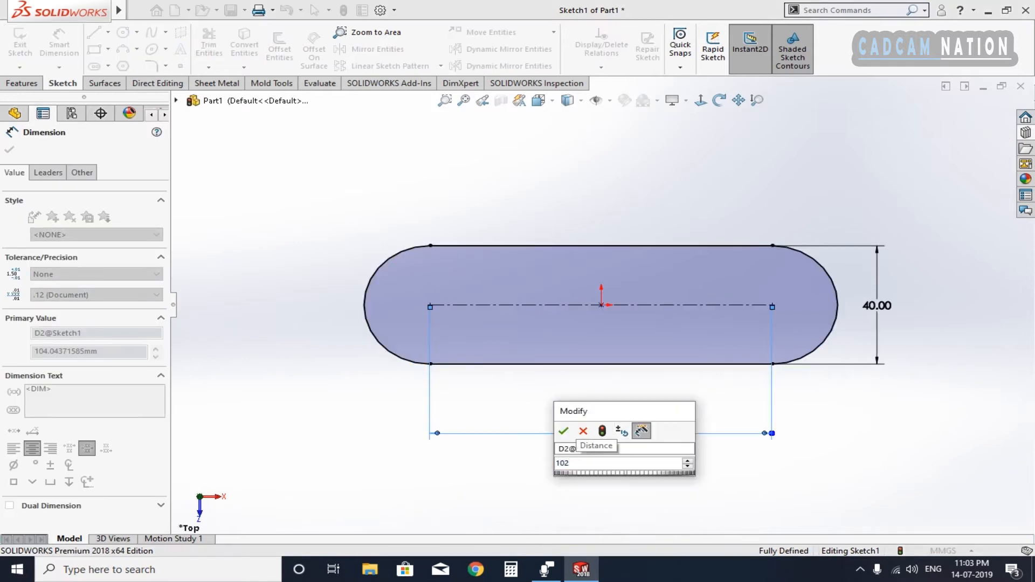
key("Return")
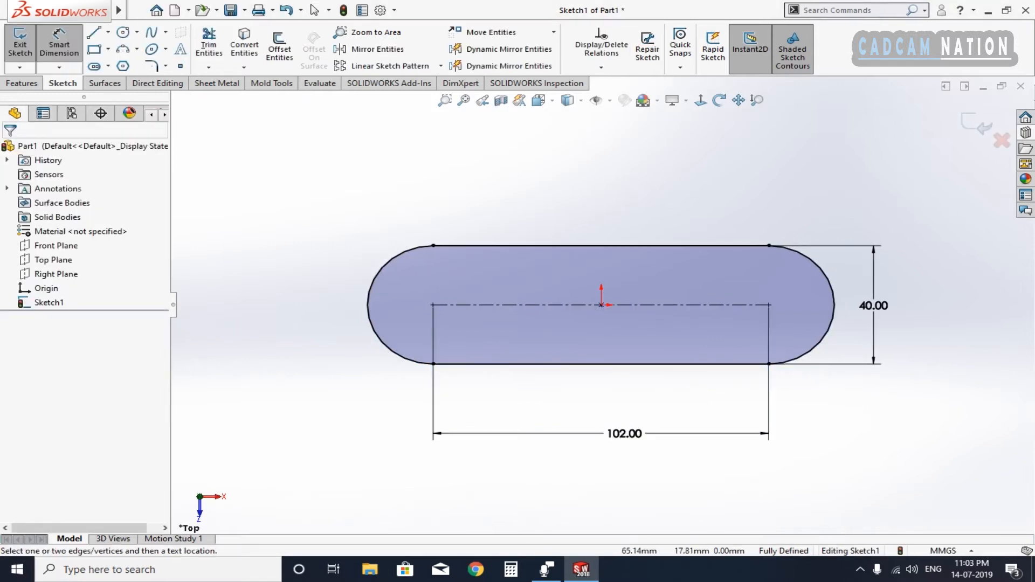
- Extrude the slot profile upward as a blind boss with a depth of 12 mm
mouse_move(749, 221)
middle_mouse_down()
mouse_move(539, 177)
mouse_move(480, 175)
middle_mouse_up()
mouse_move(633, 331)
middle_mouse_down()
mouse_move(863, 326)
mouse_move(566, 331)
mouse_move(605, 292)
mouse_move(636, 323)
middle_mouse_up()
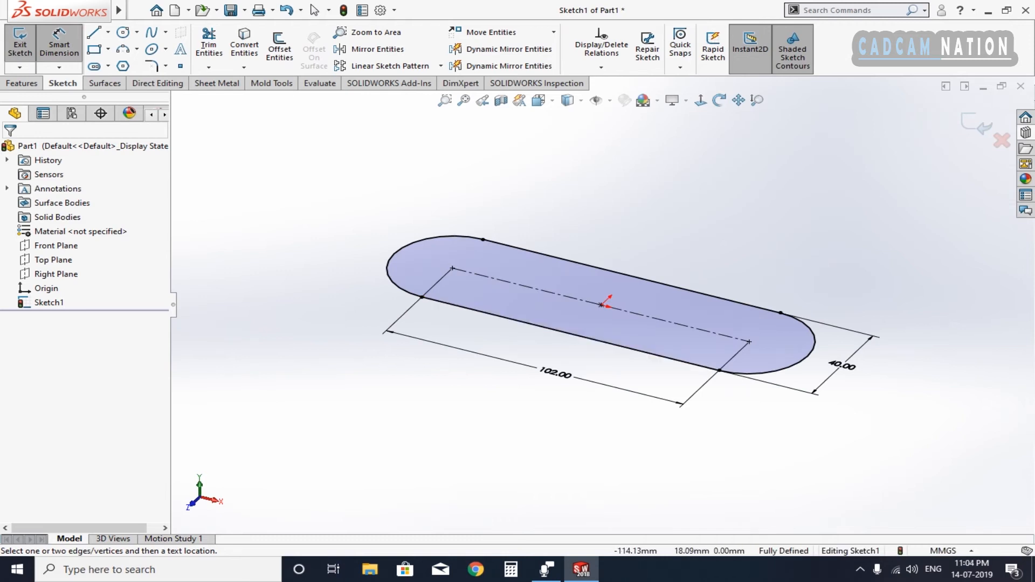
left_click(22, 83)
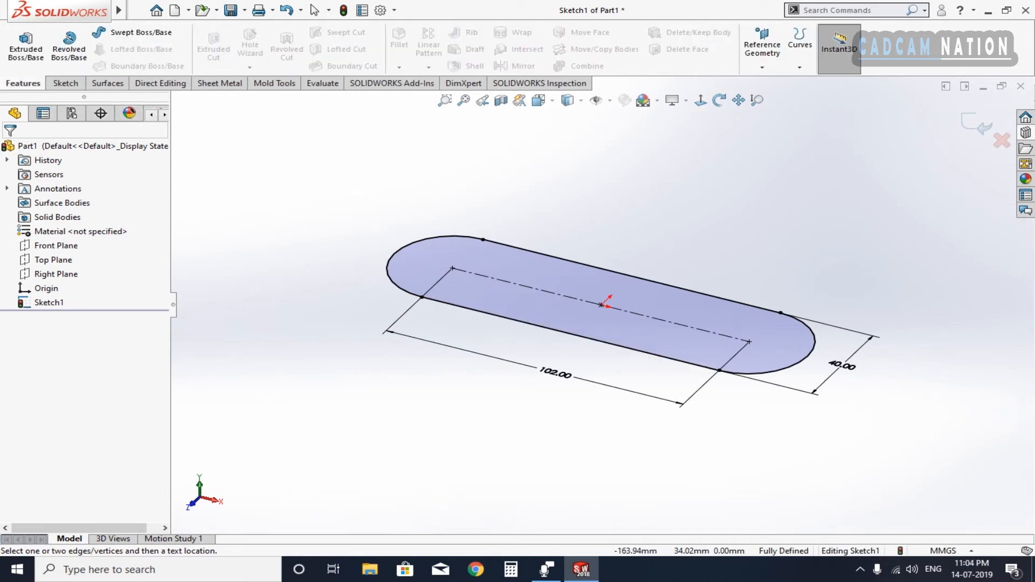
left_click(26, 51)
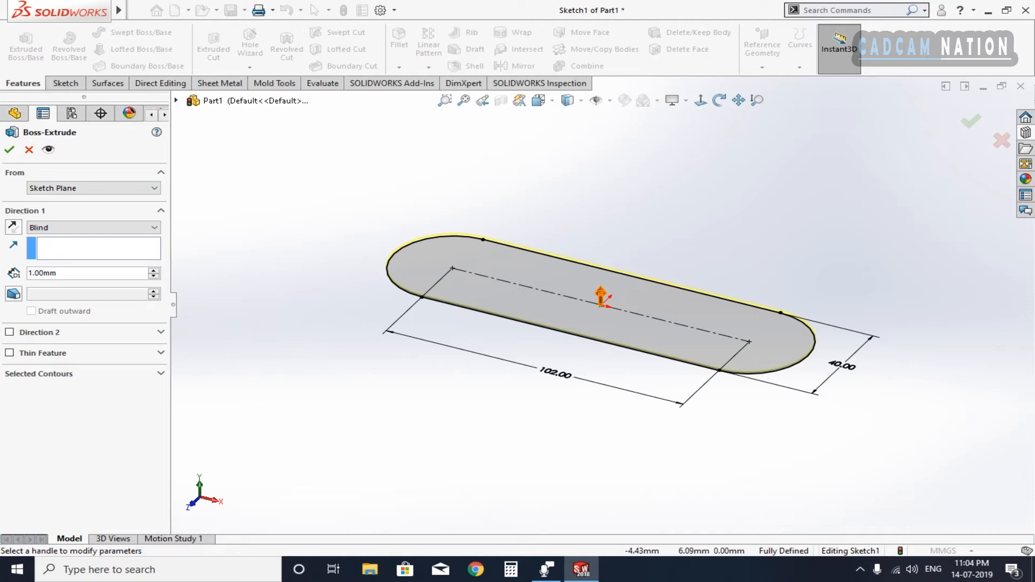
left_click(601, 295)
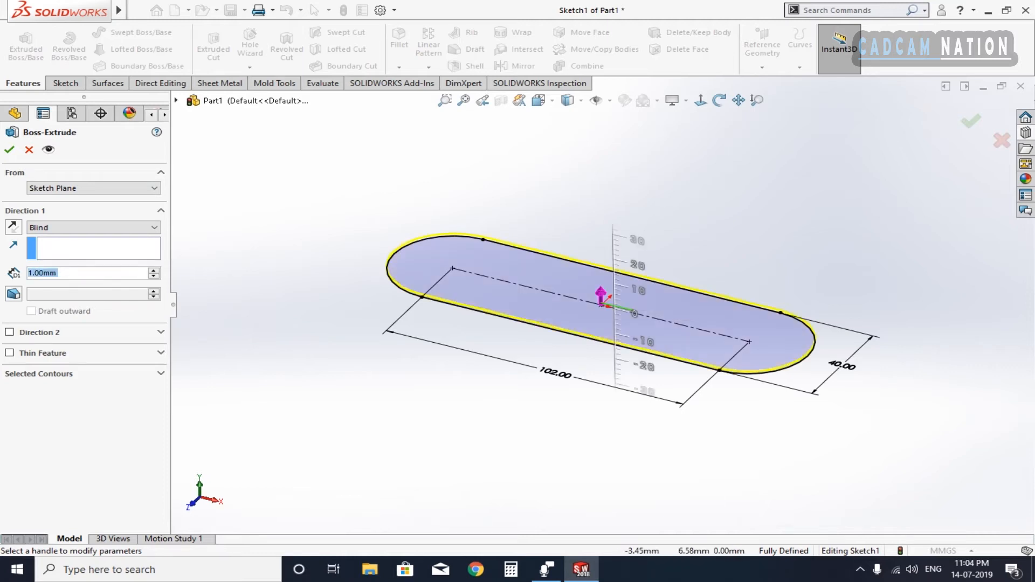
mouse_move(600, 248)
left_mouse_down()
mouse_move(598, 233)
mouse_move(599, 289)
mouse_move(598, 208)
mouse_move(601, 366)
mouse_move(598, 146)
left_mouse_up()
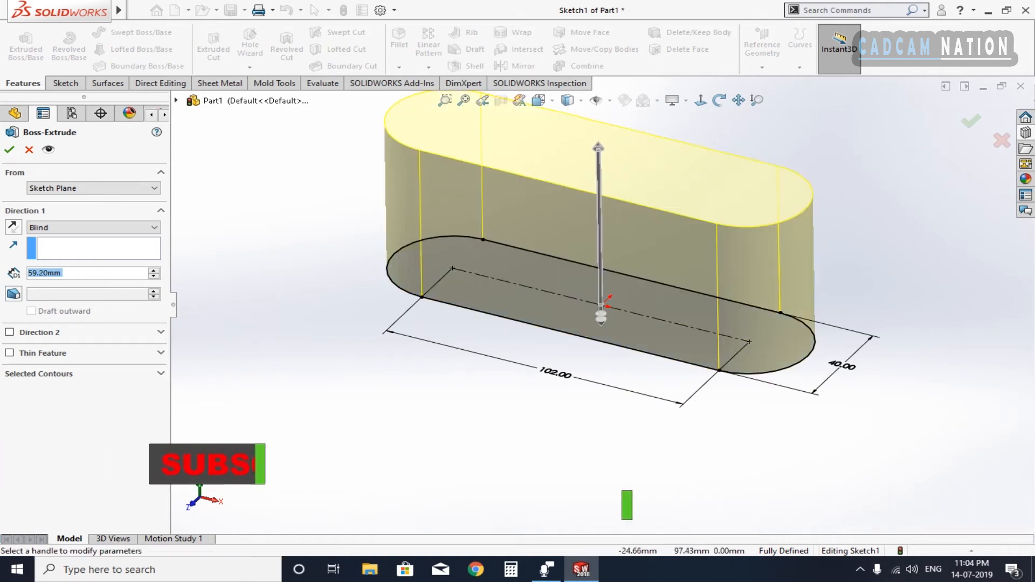
scroll(599, 306, "up", 2)
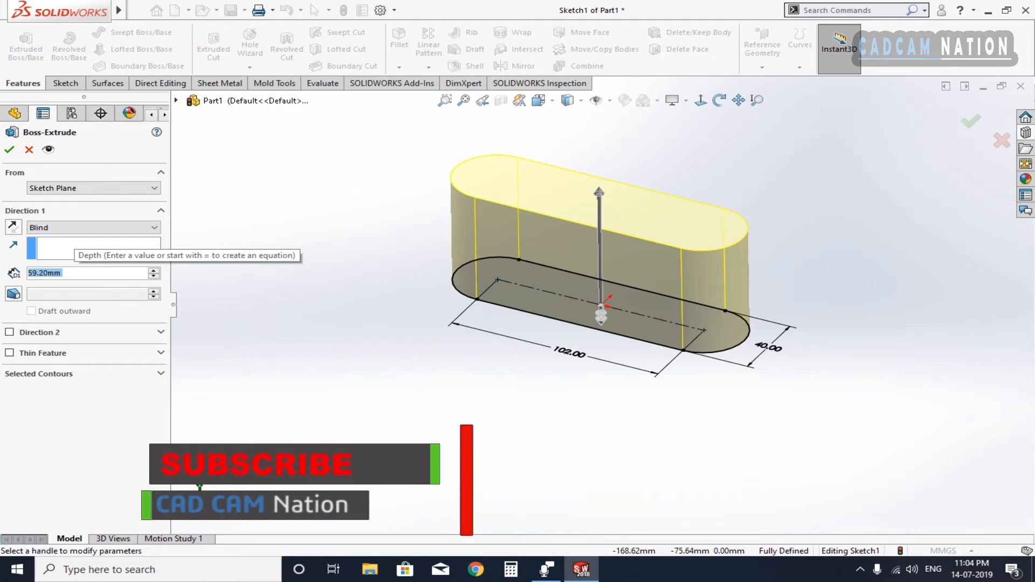
type("12")
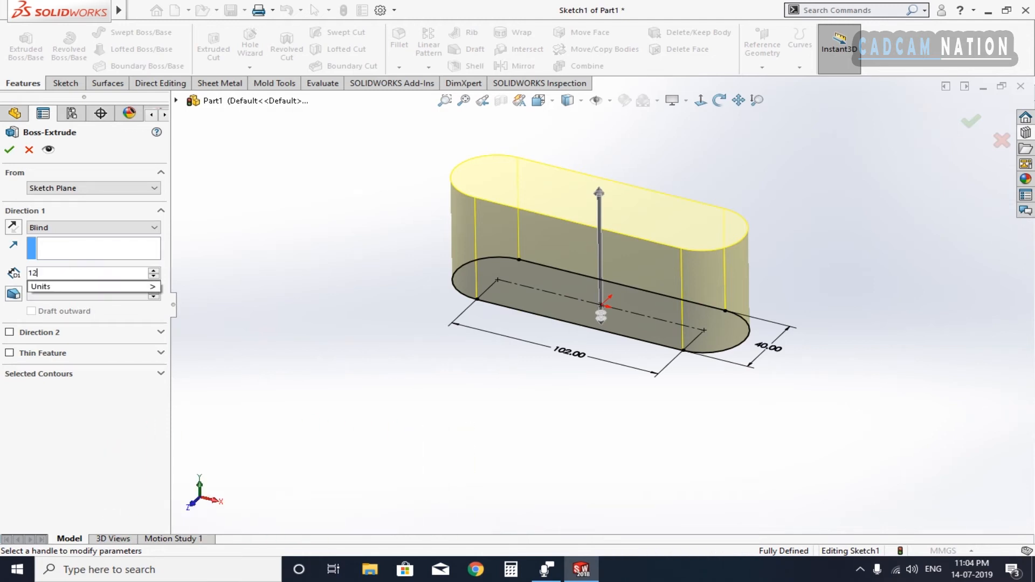
key("Return")
left_click(10, 150)
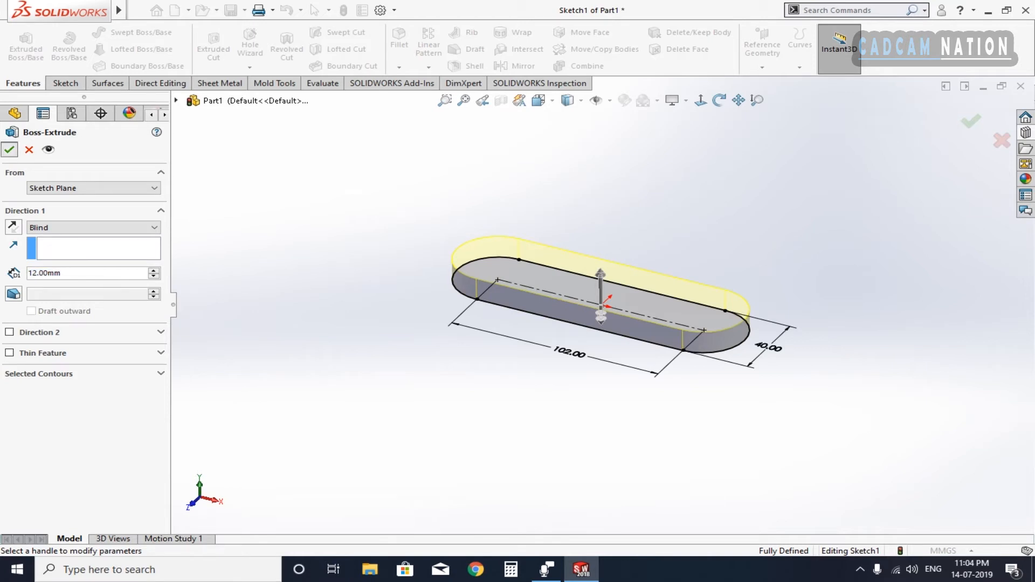
mouse_move(600, 302)
middle_mouse_down()
mouse_move(580, 326)
mouse_move(566, 300)
mouse_move(608, 315)
mouse_move(620, 288)
mouse_move(614, 334)
mouse_move(628, 305)
mouse_move(655, 329)
mouse_move(604, 316)
mouse_move(615, 294)
mouse_move(631, 326)
middle_mouse_up()
key("Escape")
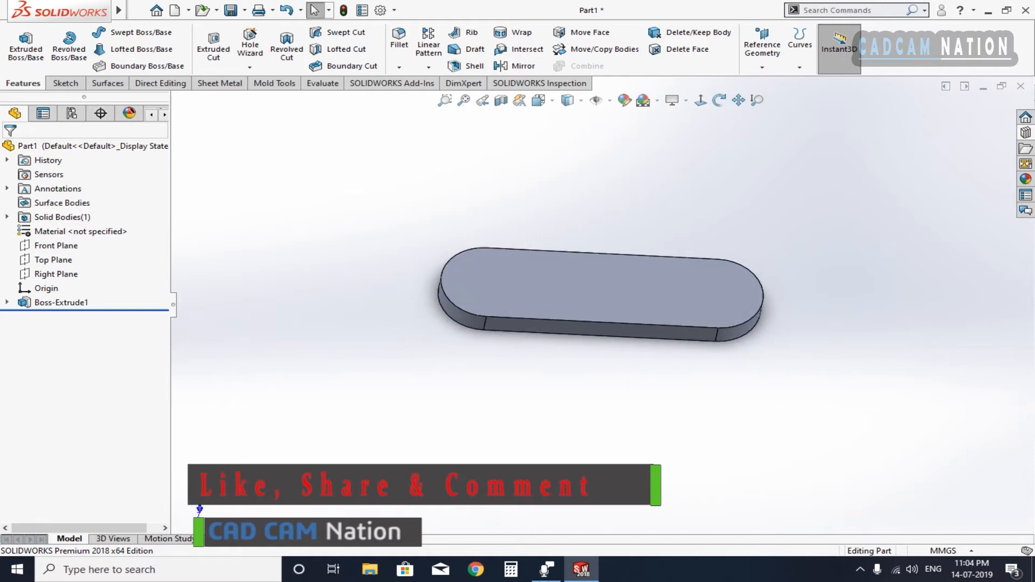
- On the plate's top face, sketch a circle of about 9 mm radius centred on the left end arc's centre
left_click(645, 277)
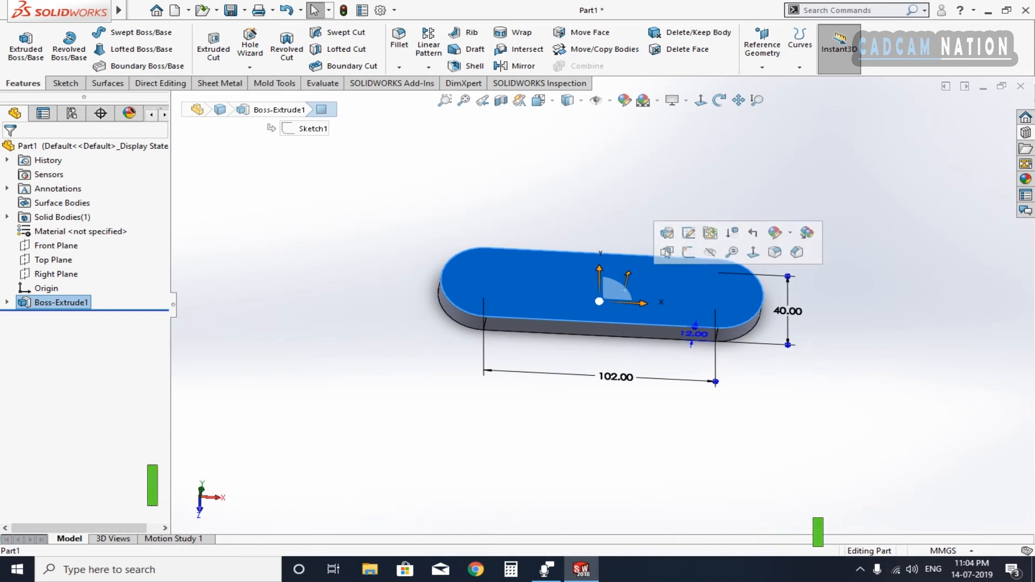
left_click(689, 252)
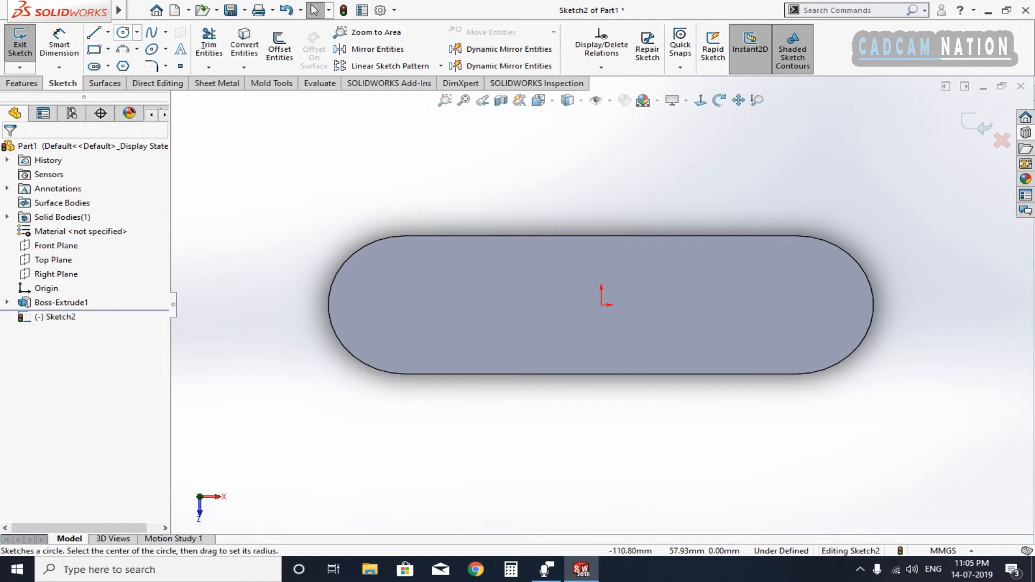
left_click(123, 32)
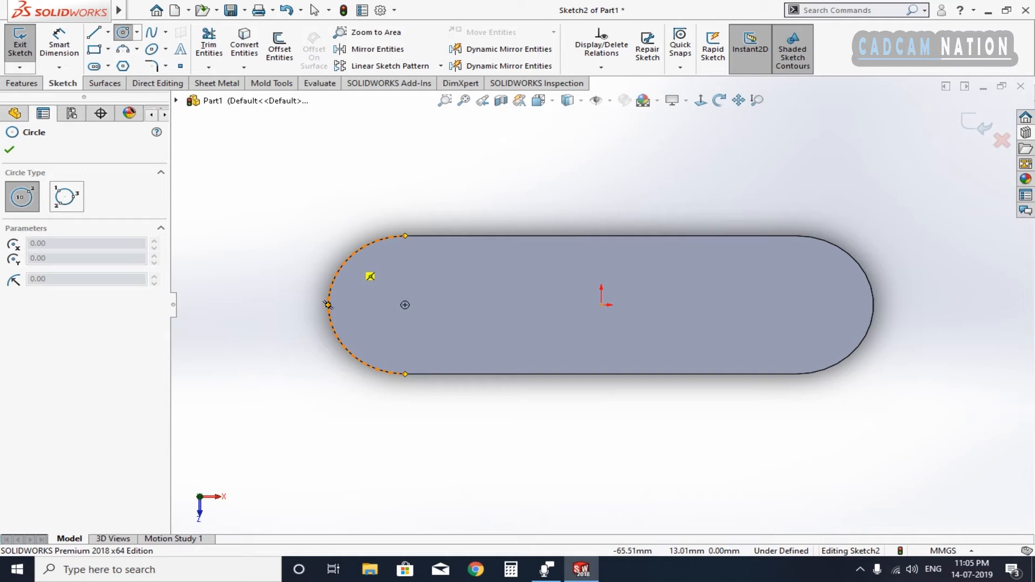
left_click(405, 306)
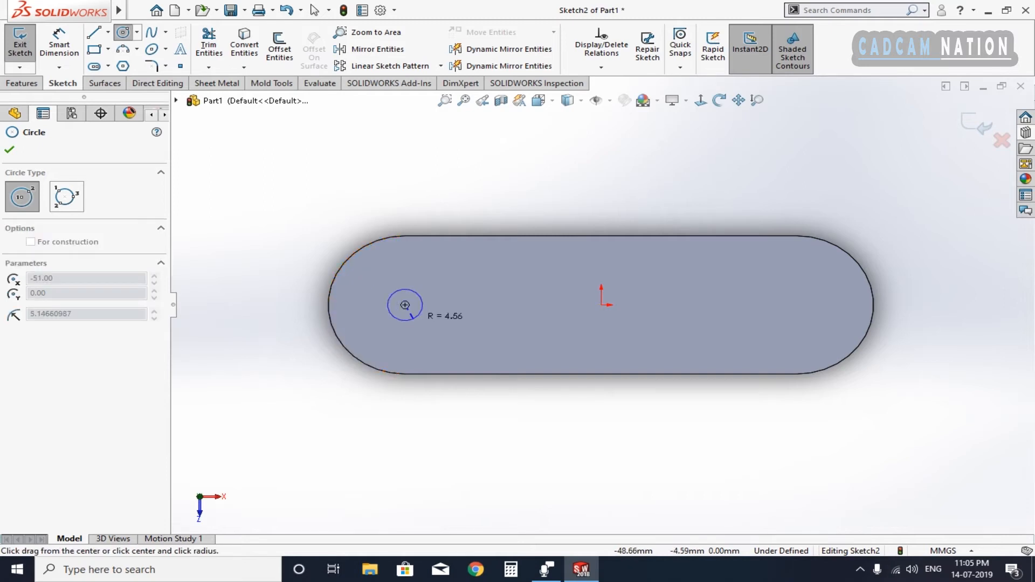
left_click(430, 332)
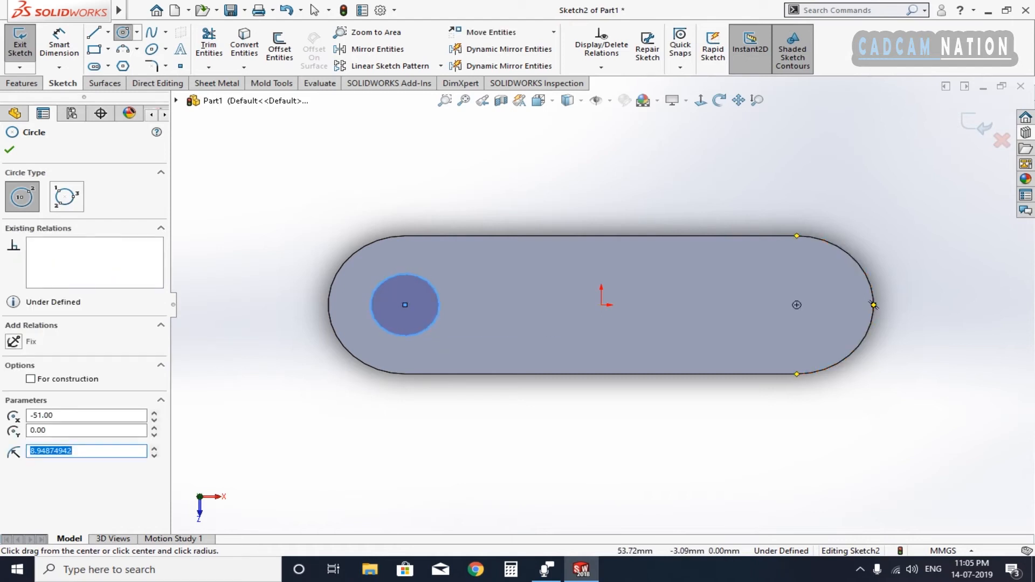
- Sketch a second circle of about 9.8 mm radius centred on the right end arc's centre
left_click(797, 306)
left_click(825, 331)
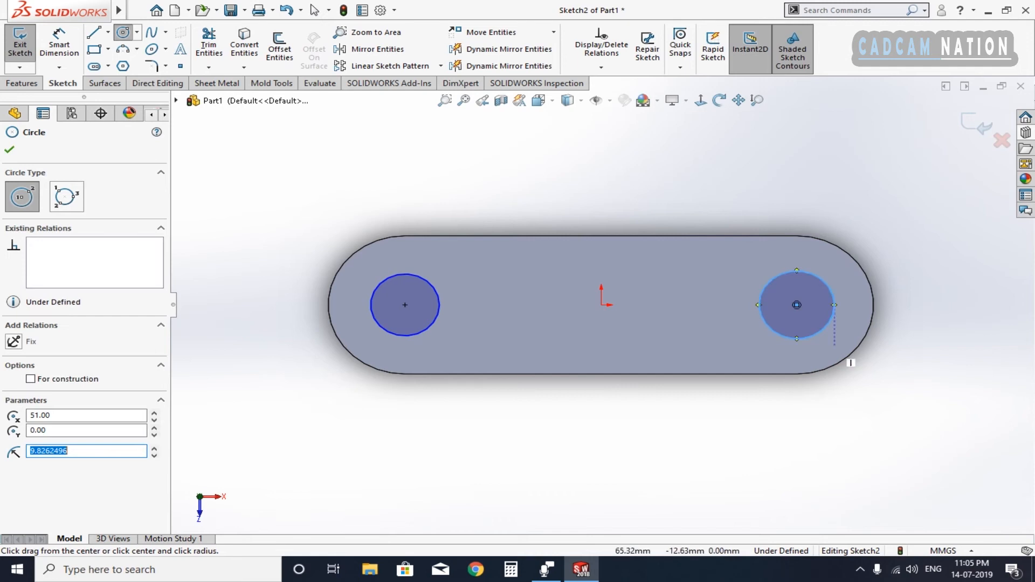
key("Escape")
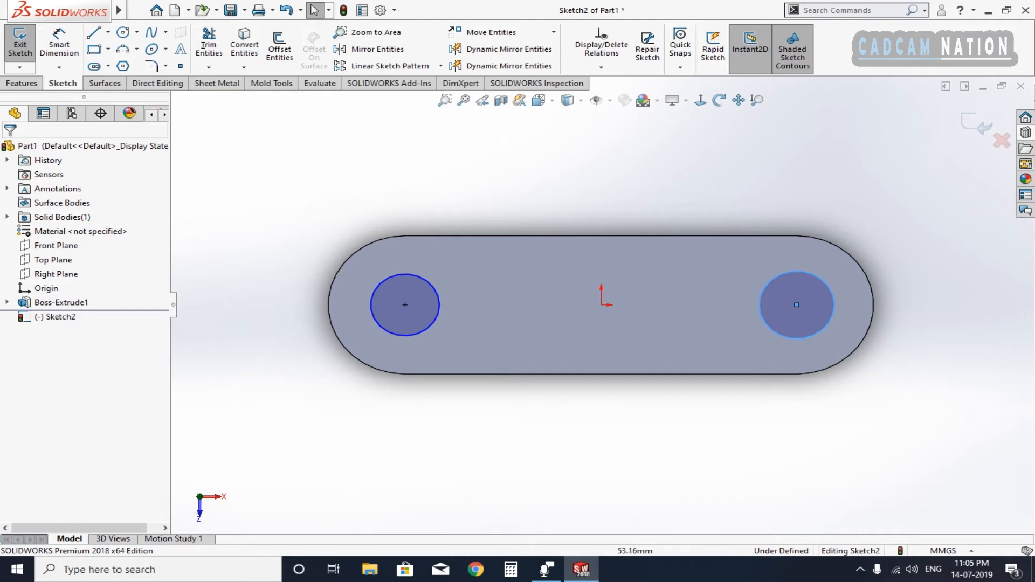
- Add an Equal relation between the two circles on the plate's top face
left_click(806, 338)
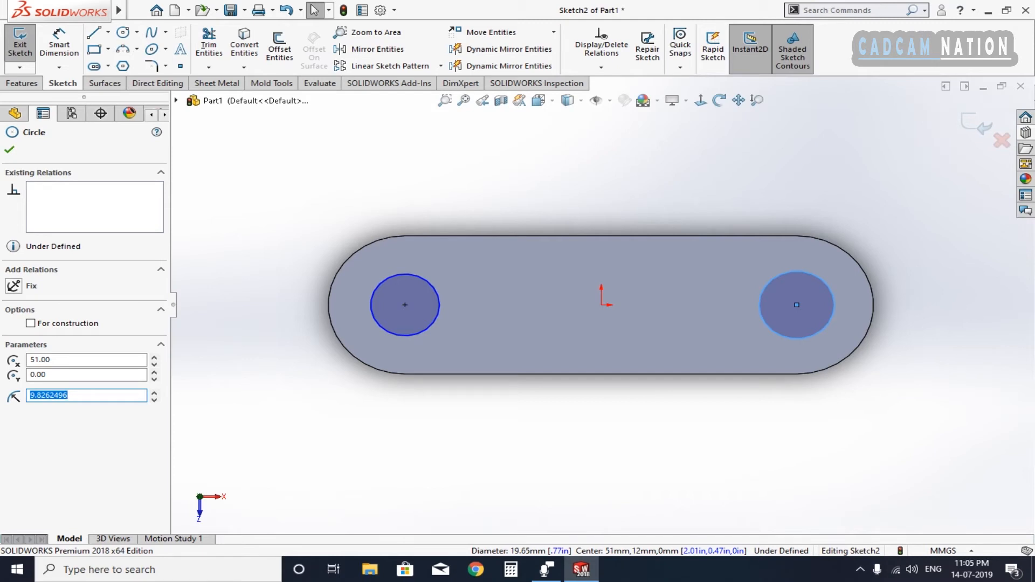
left_click(407, 335, "ctrl")
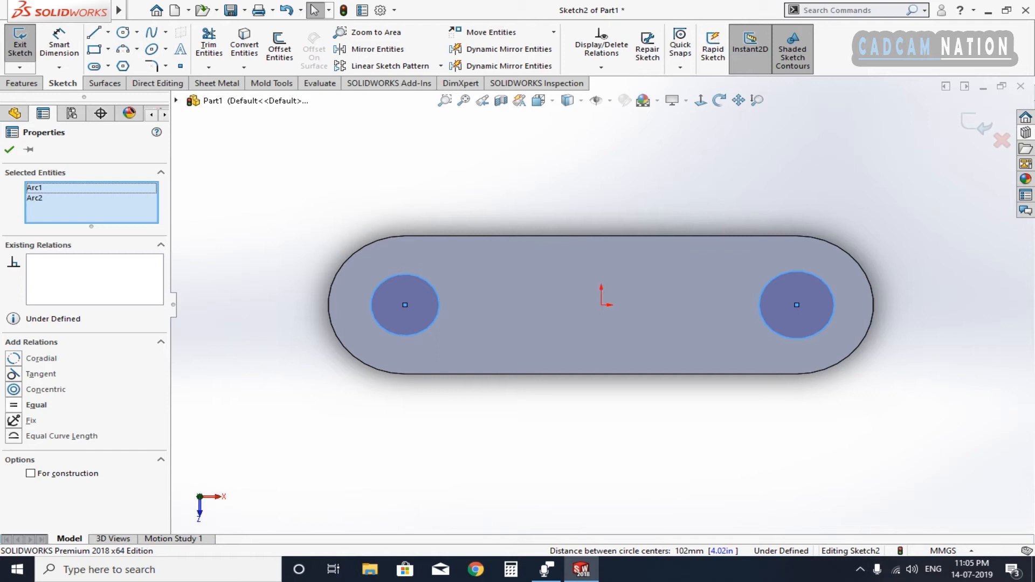
left_click(14, 405)
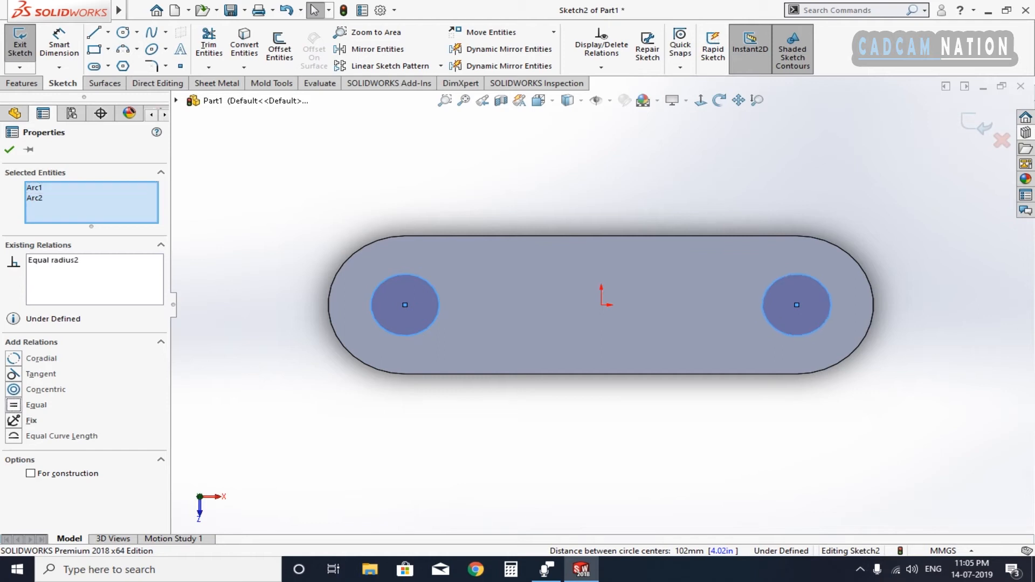
left_click(9, 150)
- Enlarge the right circle freehand to about 11.2 mm radius to test the equal relation
left_click(798, 335)
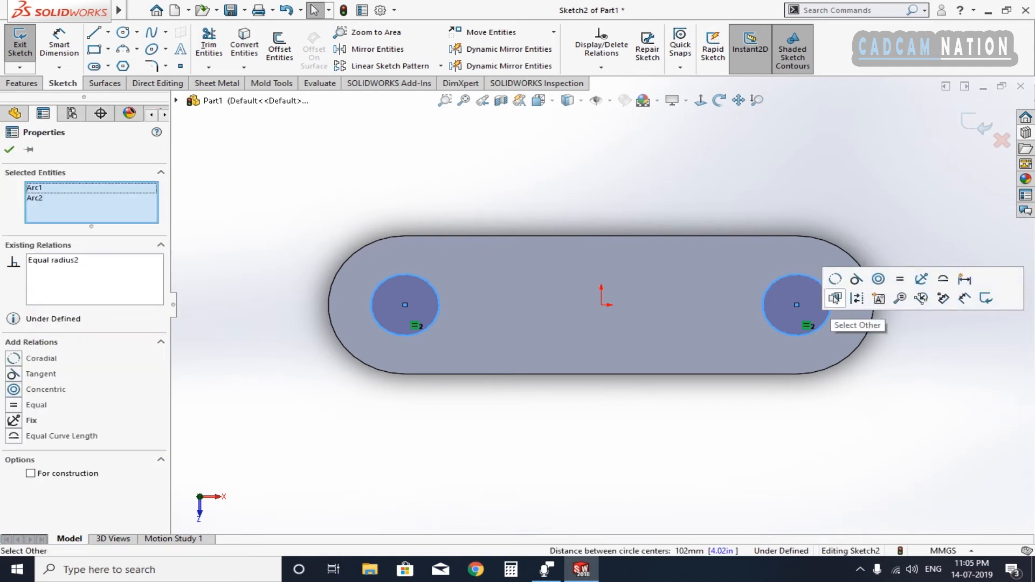
key("Escape")
mouse_move(831, 311)
left_mouse_down()
mouse_move(858, 312)
mouse_move(828, 310)
mouse_move(840, 311)
left_mouse_up()
key("Escape")
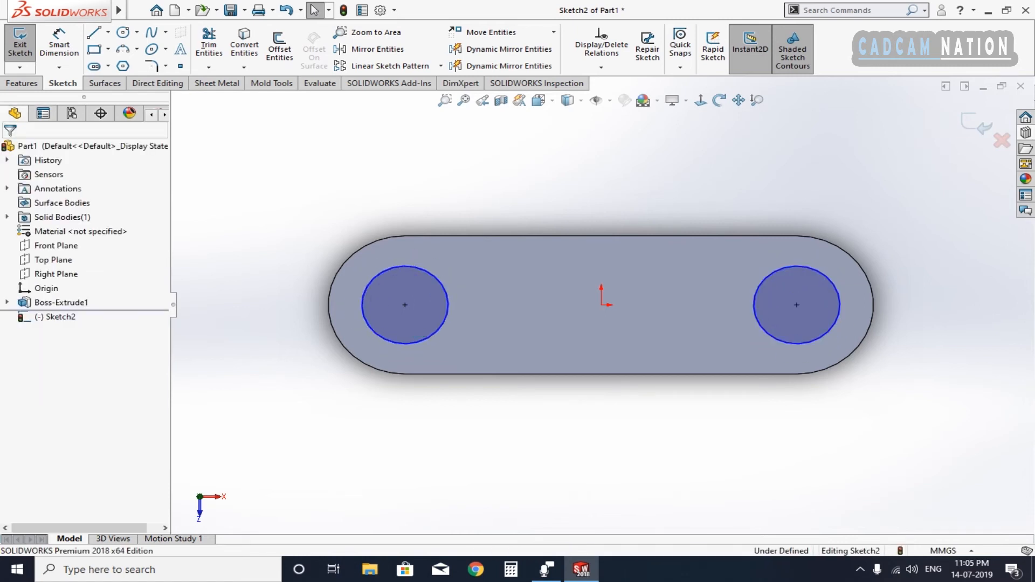
- Dimension the right circle's diameter and set it to 16 mm
key("d")
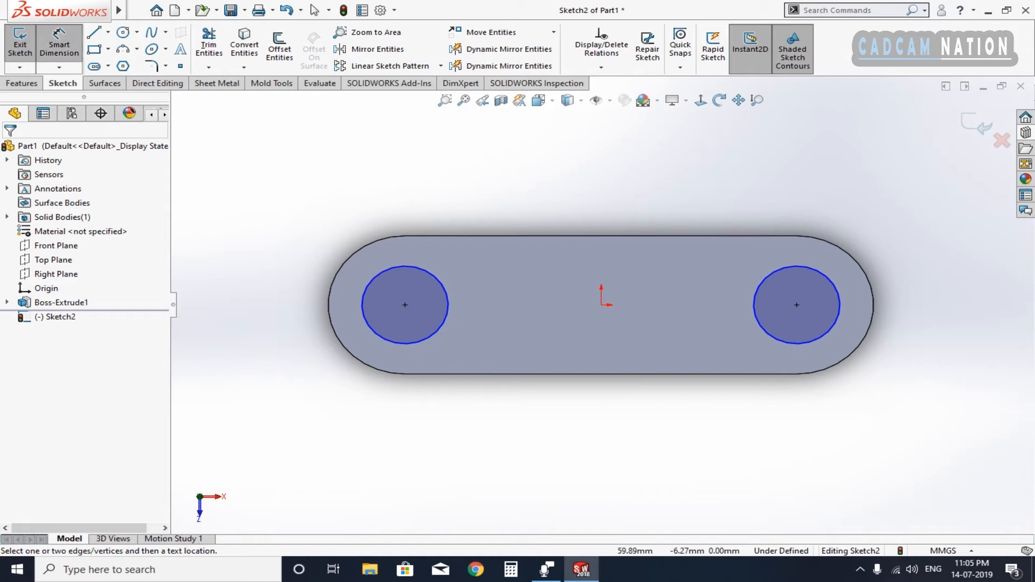
left_click(829, 277)
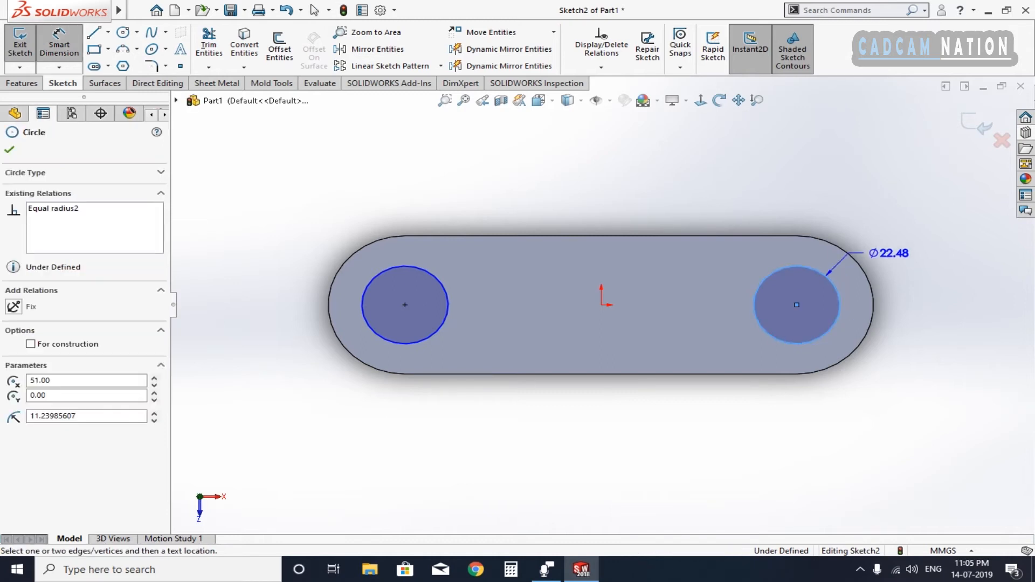
left_click(852, 199)
type("10")
key("Return")
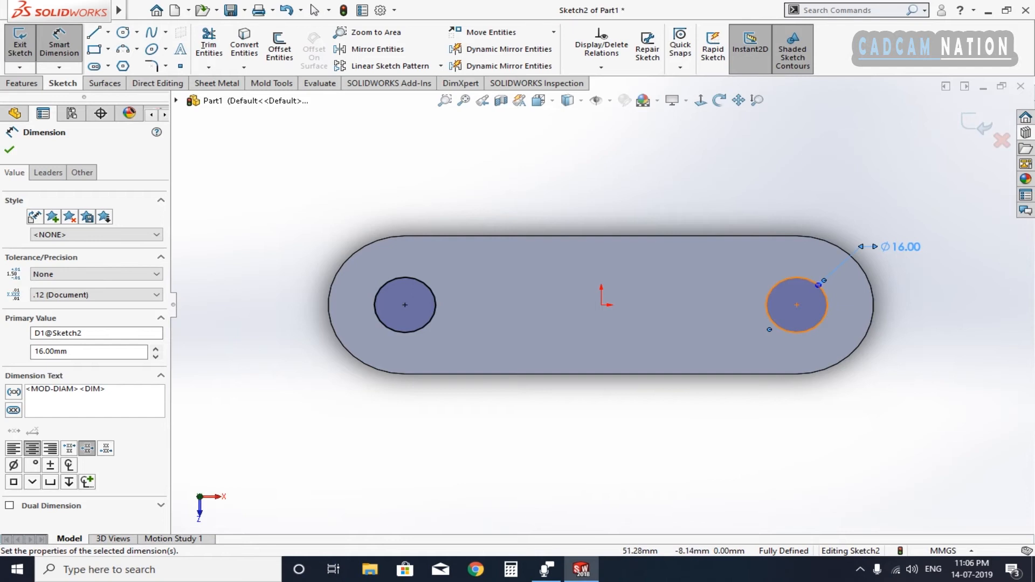
key("Escape")
- Cut-extrude both circles through the plate with the Through All end condition
middle_click_drag(663, 426, 629, 249)
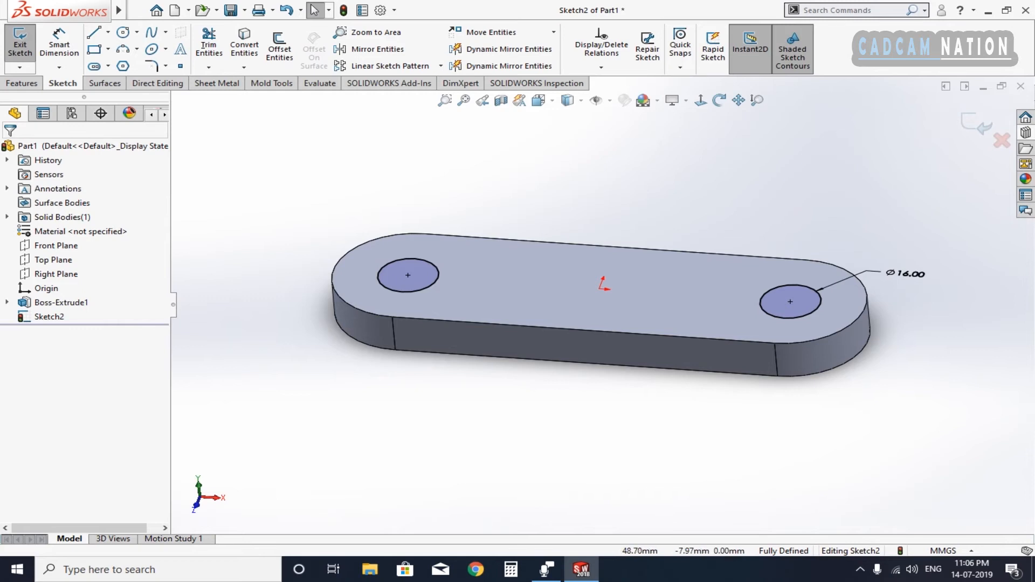
left_click(22, 83)
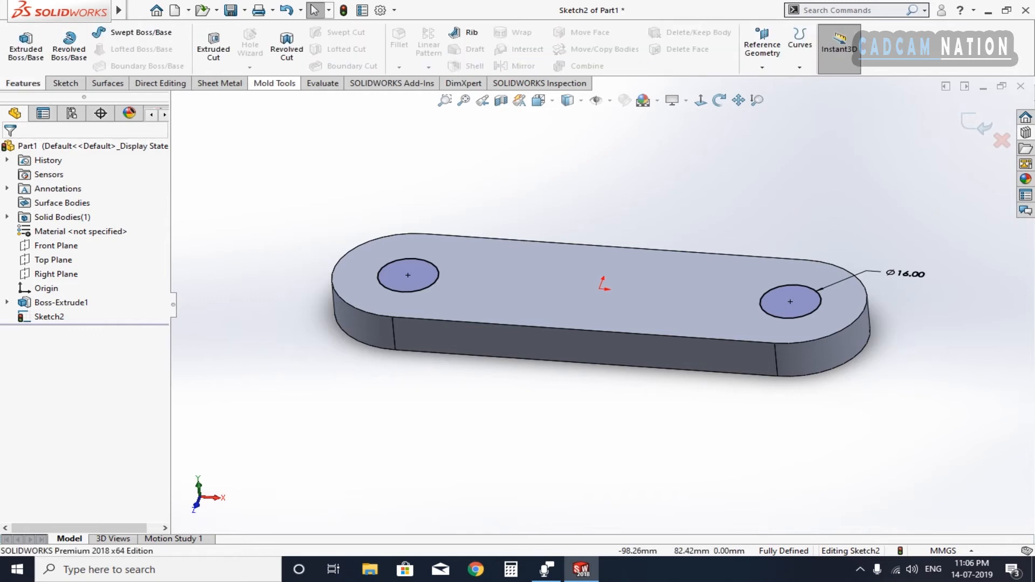
left_click(214, 48)
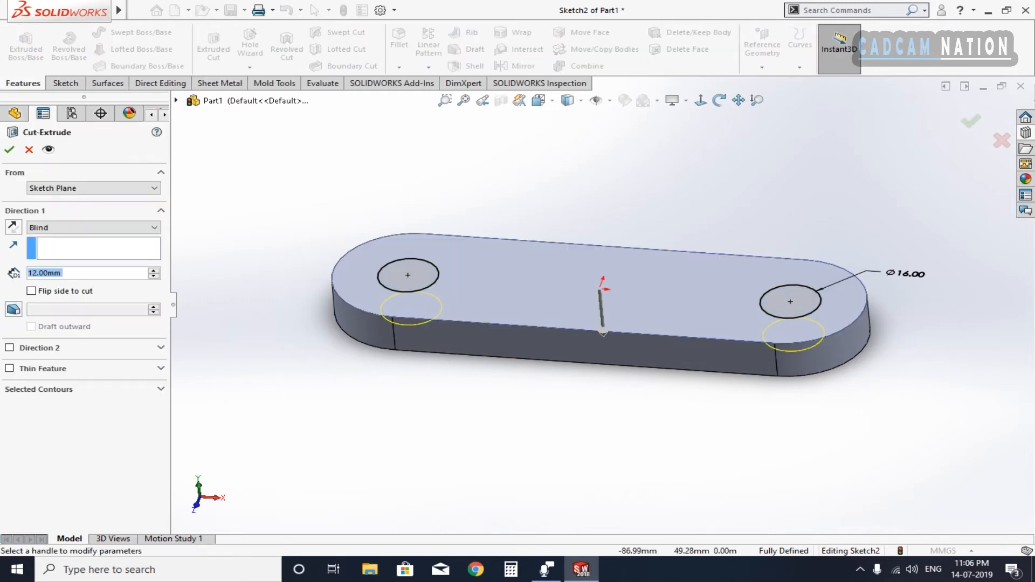
middle_click_drag(442, 309, 452, 264)
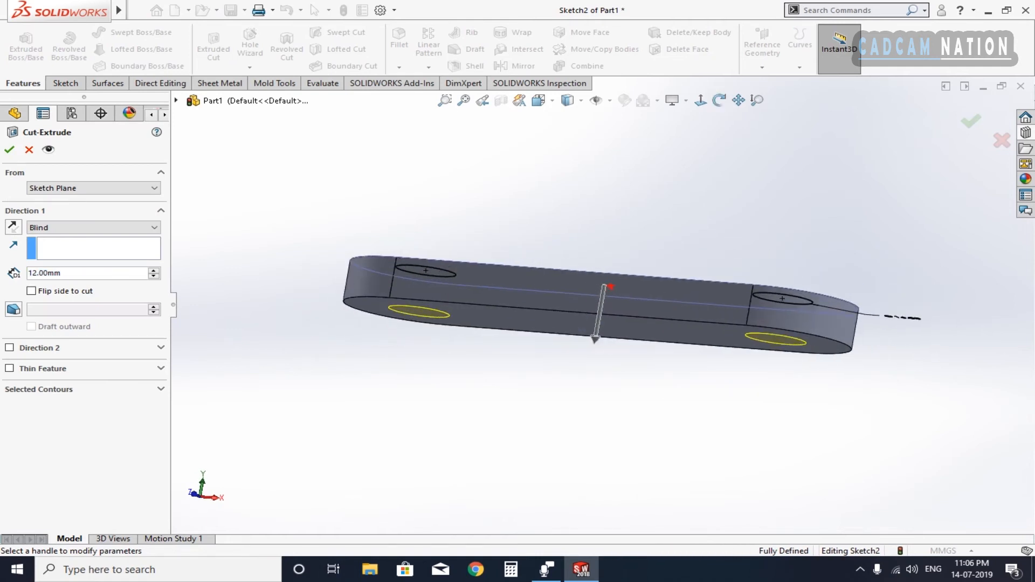
middle_click_drag(588, 310, 600, 329)
middle_click_drag(490, 197, 457, 218)
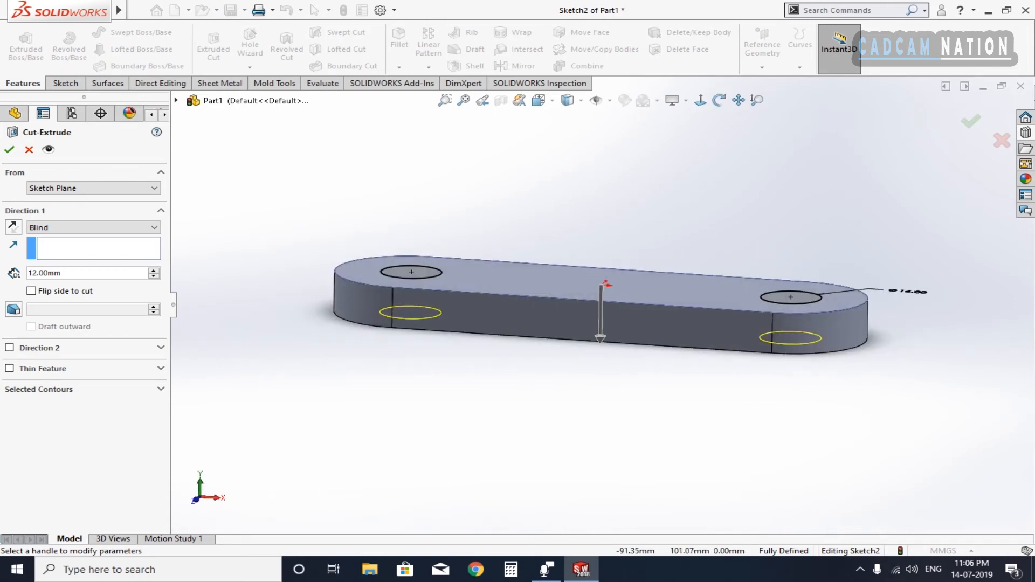
right_click(367, 153)
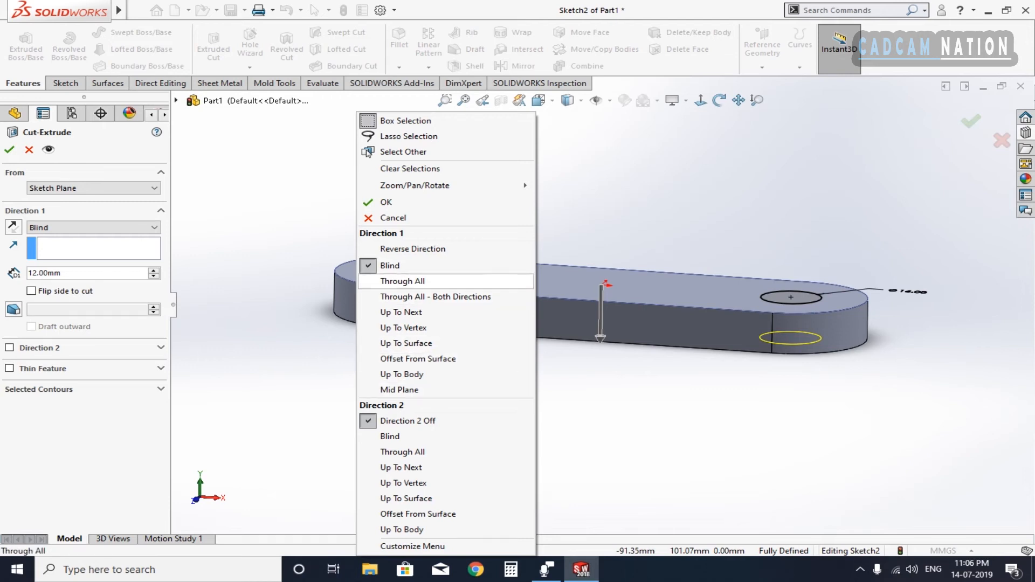
left_click(403, 281)
middle_click_drag(593, 378, 588, 329)
middle_click_drag(696, 329, 584, 322)
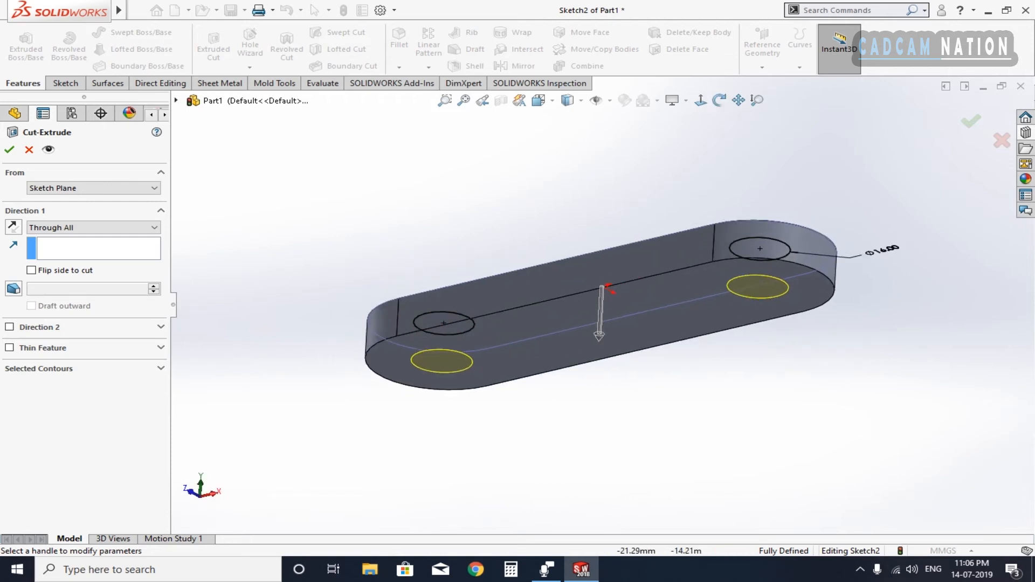
middle_click_drag(507, 287, 531, 326)
left_click(9, 150)
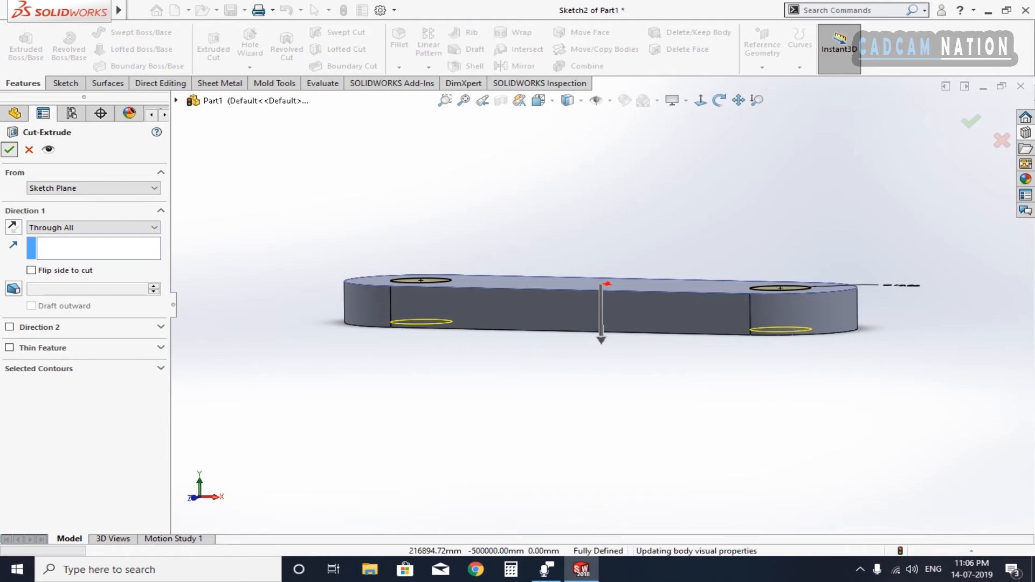
left_click(431, 205)
- Start a new sketch on the Front Plane and orient the view normal to it
middle_click_drag(464, 216, 475, 287)
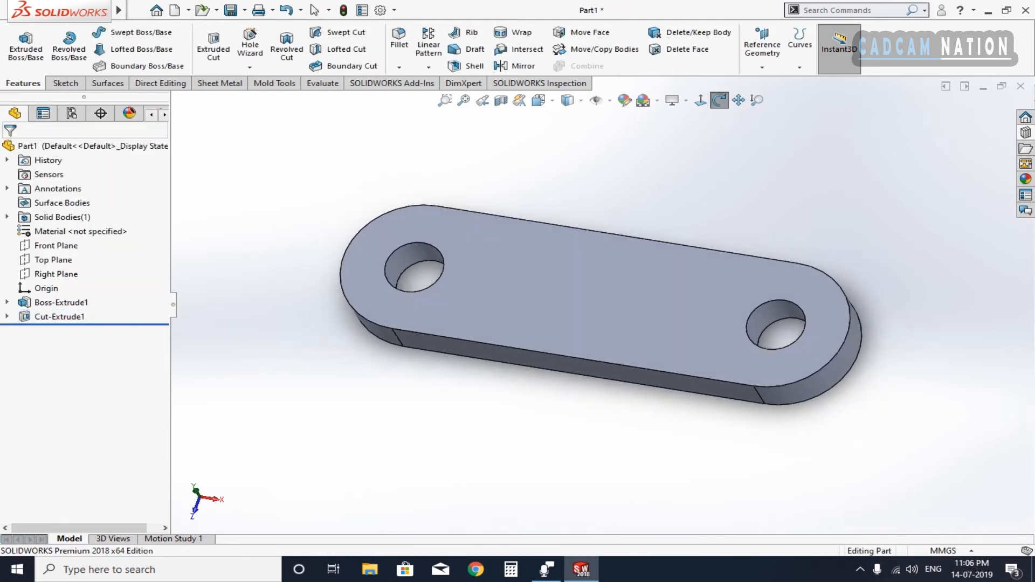
mouse_move(507, 291)
middle_mouse_down()
mouse_move(518, 294)
mouse_move(399, 270)
mouse_move(560, 259)
mouse_move(517, 280)
mouse_move(525, 286)
middle_mouse_up()
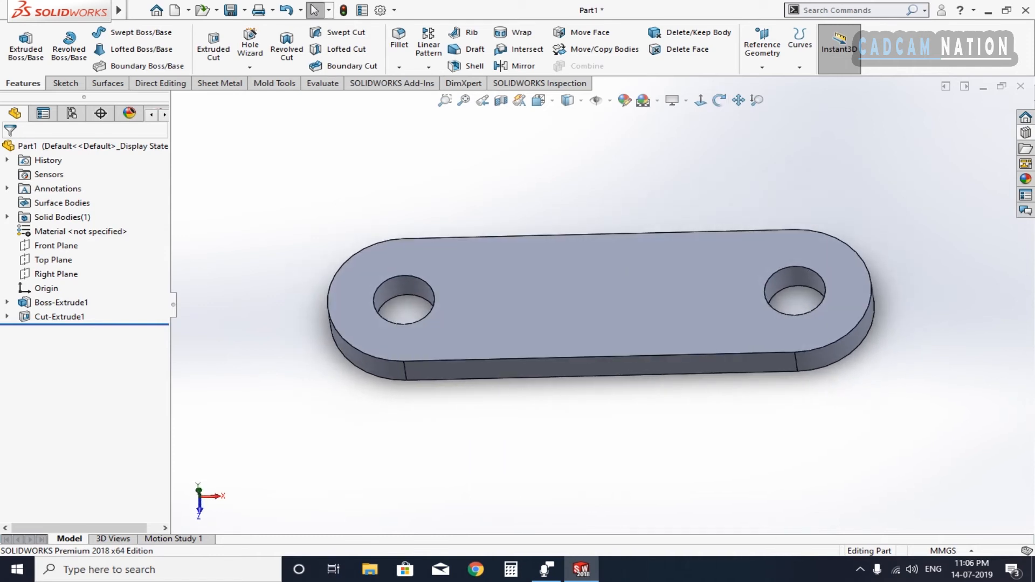
middle_click_drag(517, 324, 525, 247)
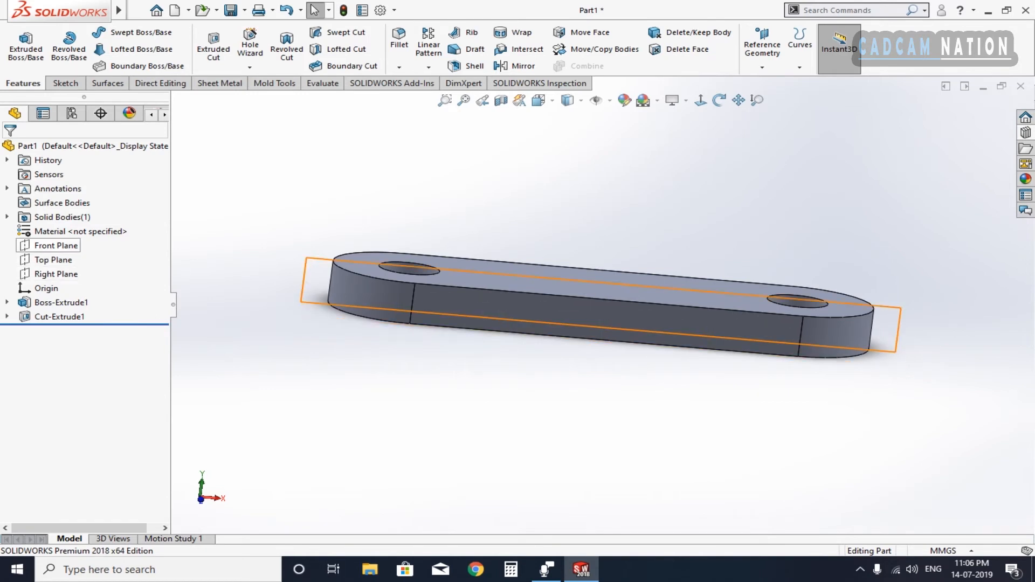
left_click(50, 246)
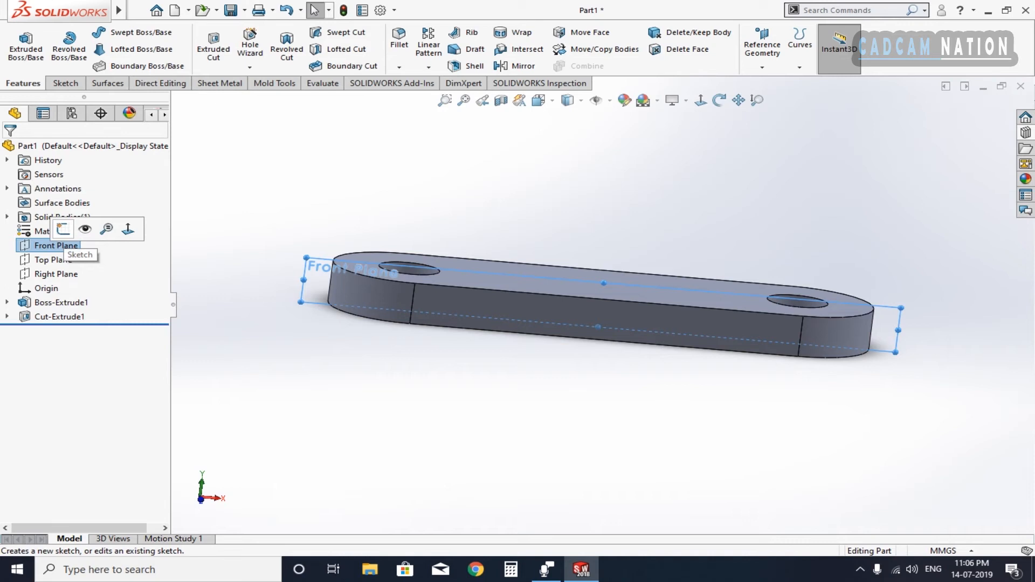
left_click(63, 230)
left_click(700, 100)
middle_click_drag(502, 289, 578, 333)
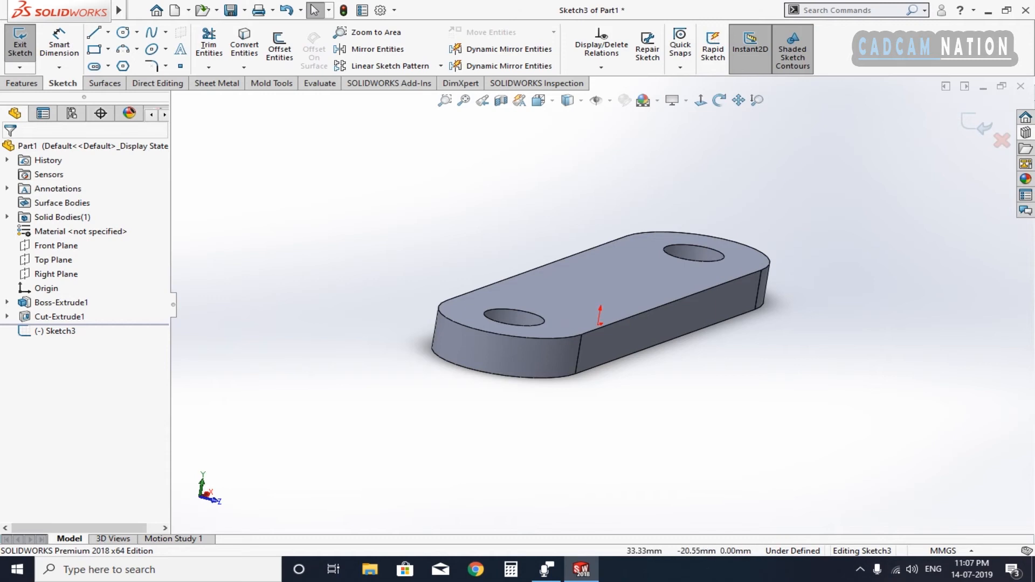
middle_click_drag(644, 374, 601, 341)
left_click(701, 100)
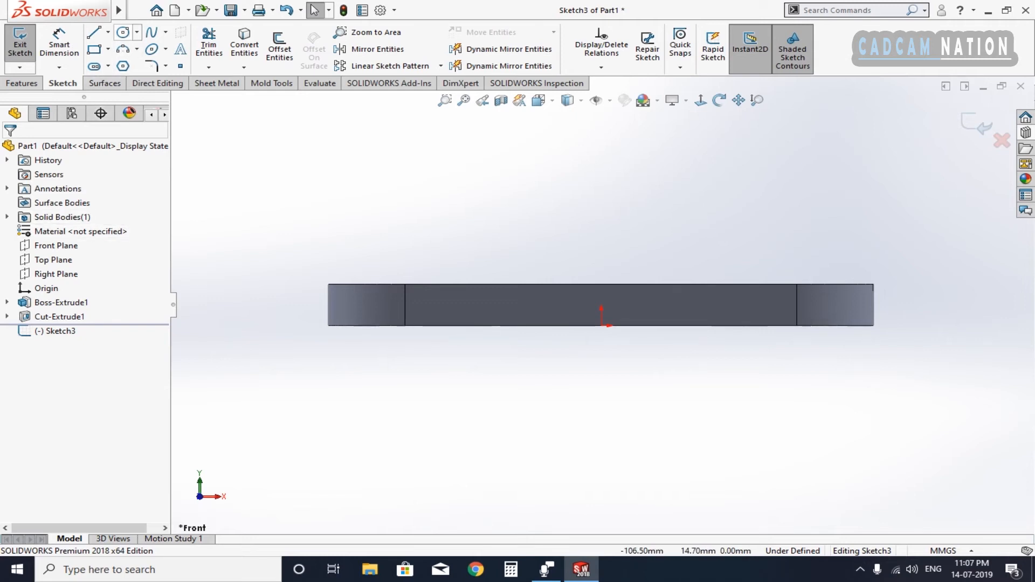
- Sketch two concentric circles centred on the origin, with radii of about 41 mm and 23 mm
left_click(123, 32)
left_click_drag(602, 326, 704, 448)
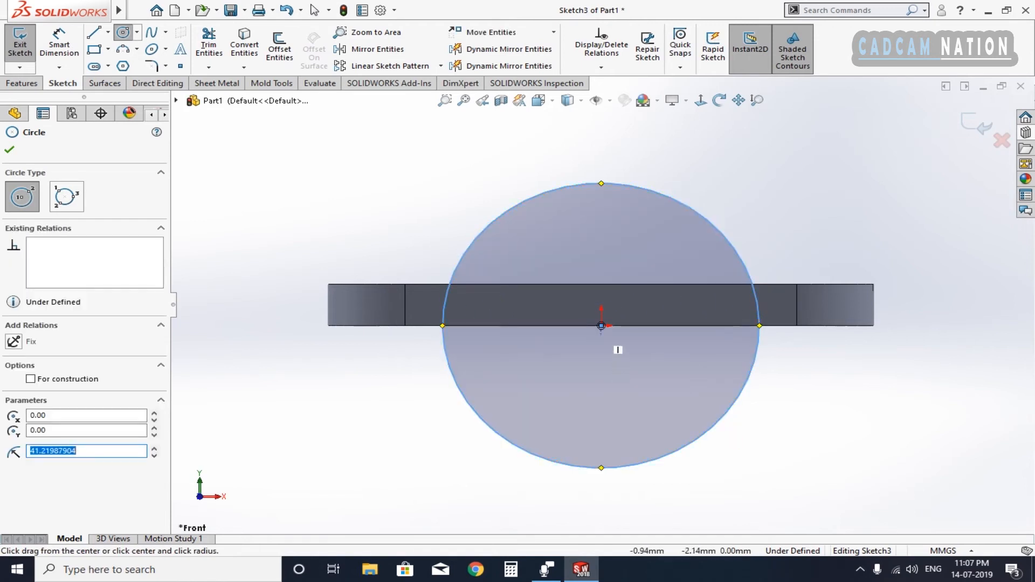
left_click_drag(601, 325, 634, 409)
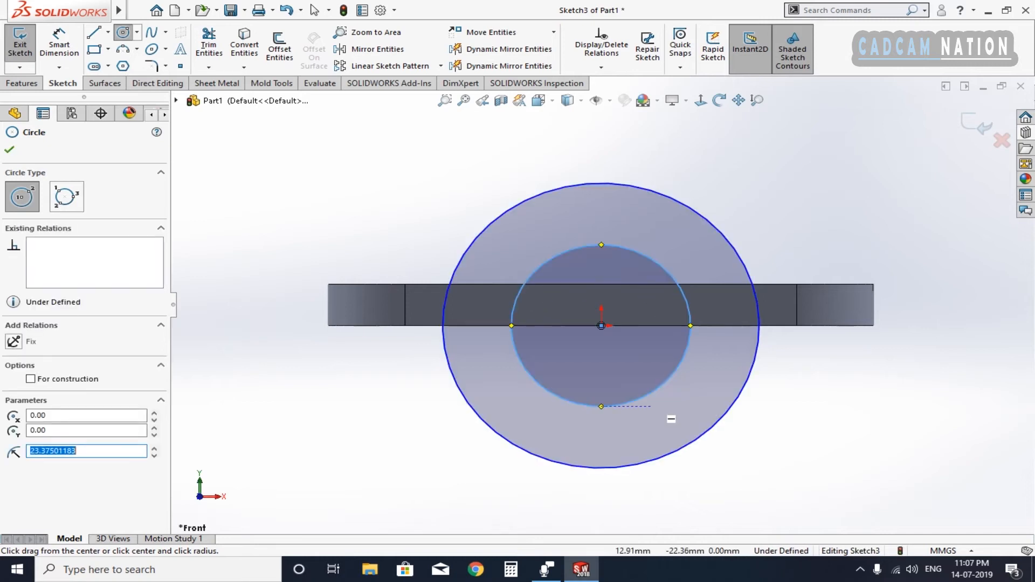
key("Escape")
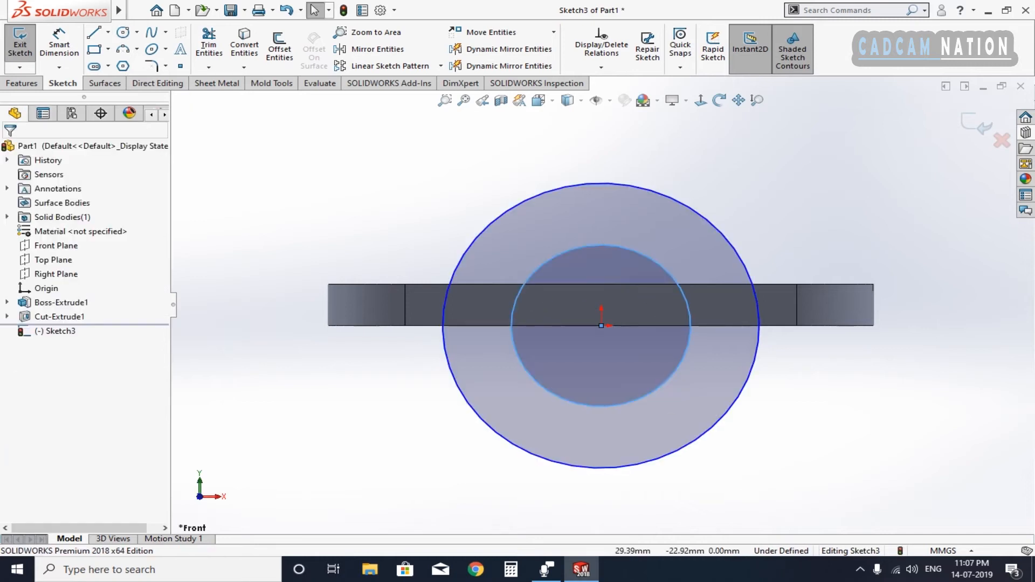
- Dimension the outer circle's diameter and set it to 64 mm
key("d")
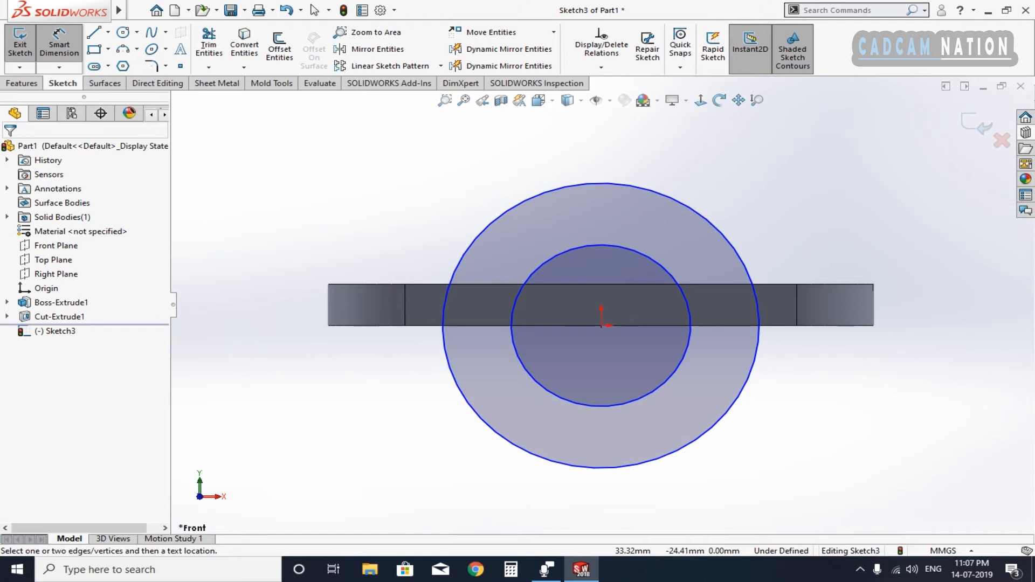
left_click(704, 435)
left_click(751, 474)
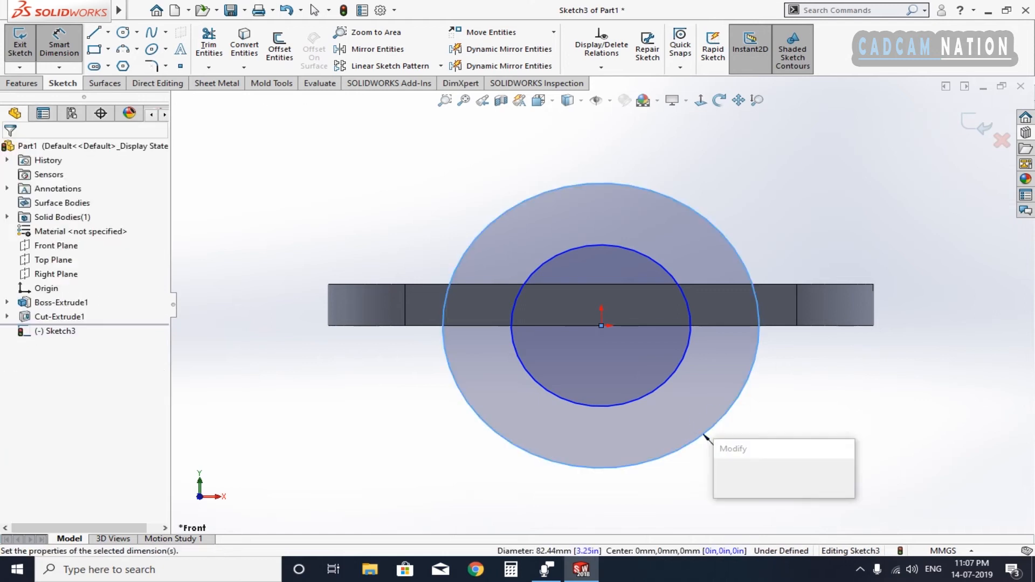
type("64")
key("Return")
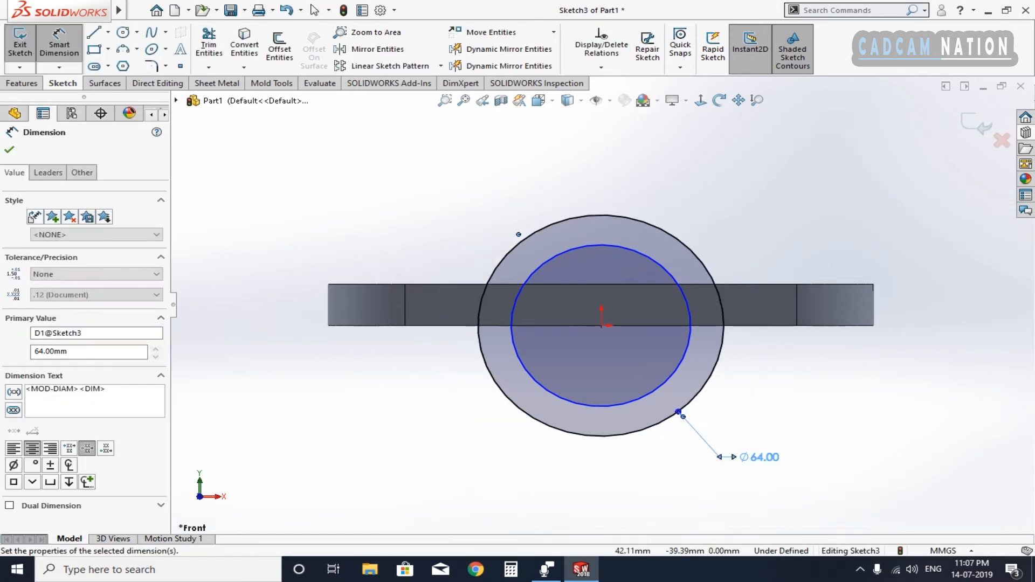
left_click(747, 411)
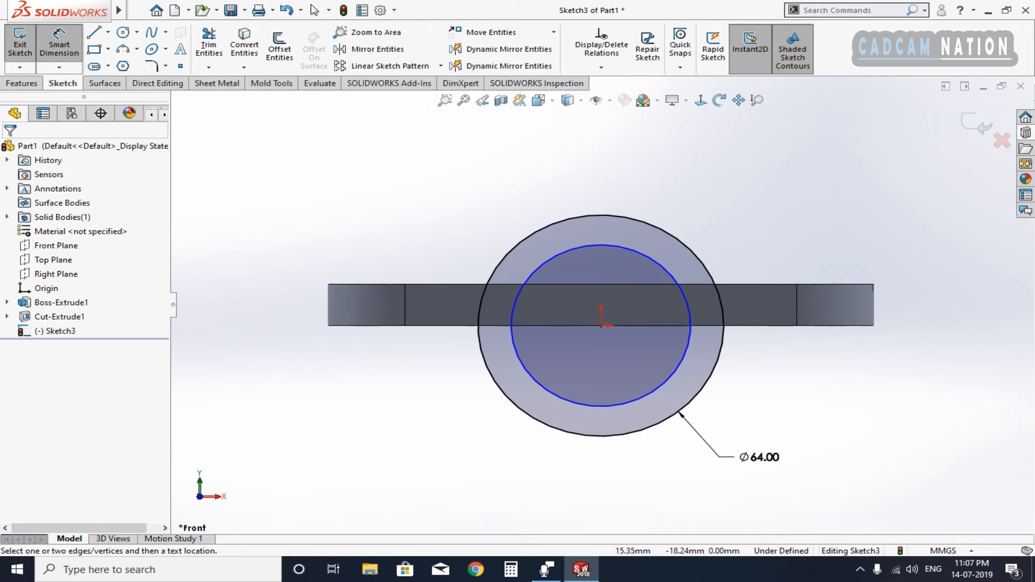
- Dimension the inner circle's diameter and set it to 38 mm
left_click(660, 393)
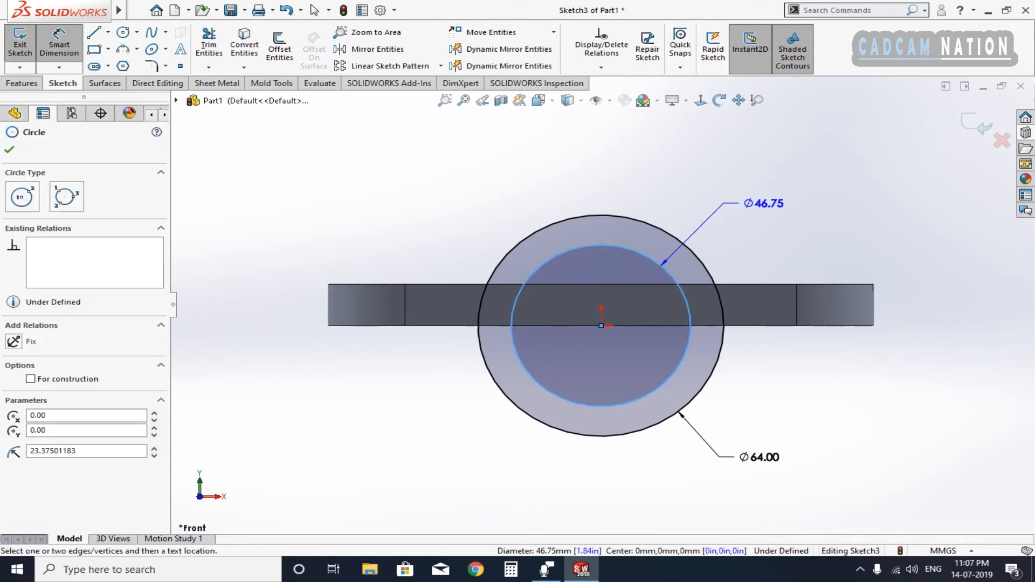
left_click(752, 201)
type("38")
key("Return")
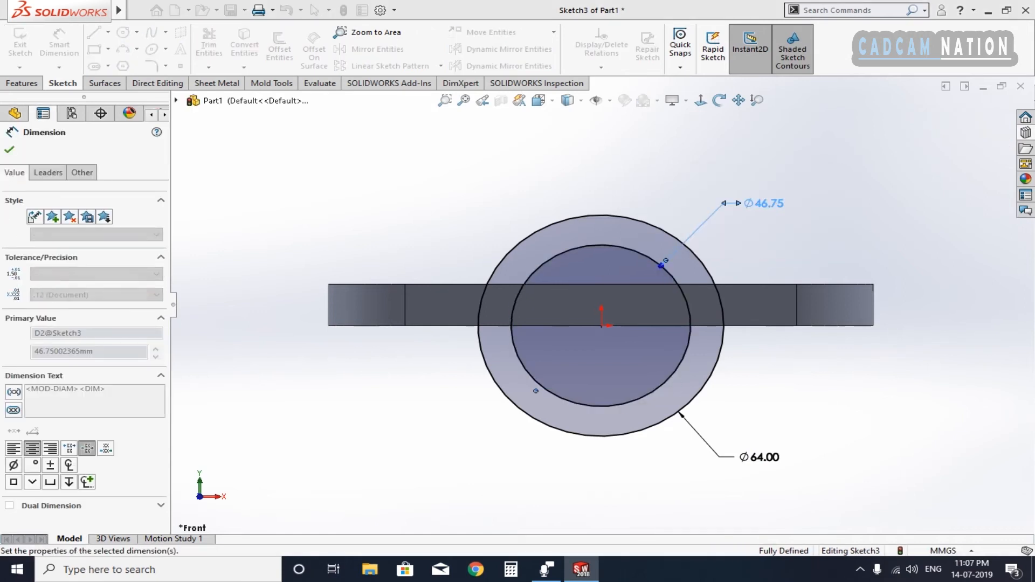
left_click(789, 334)
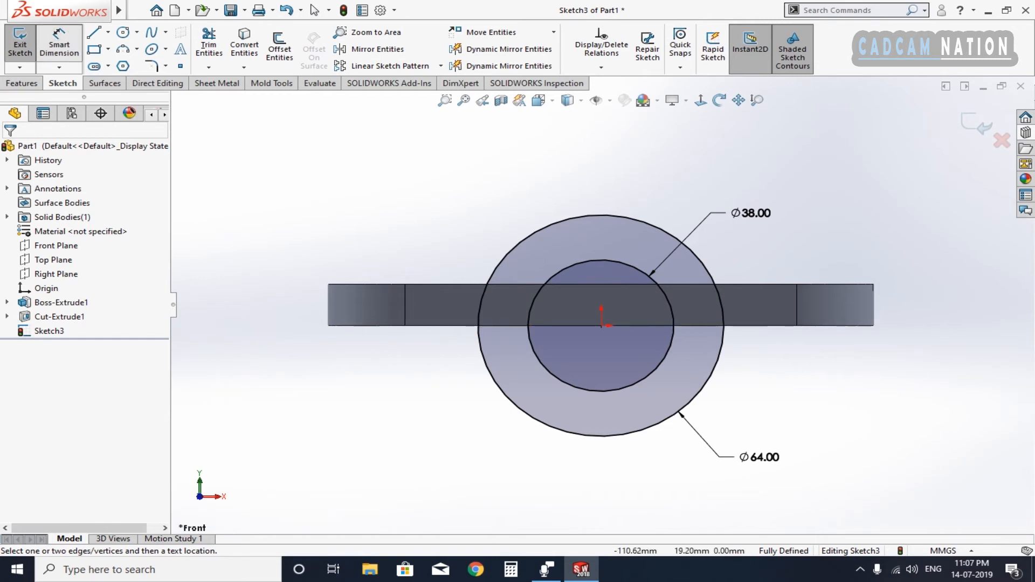
- Draw a horizontal line through the origin between the left and right quadrant points of the 64 mm circle
left_click(94, 33)
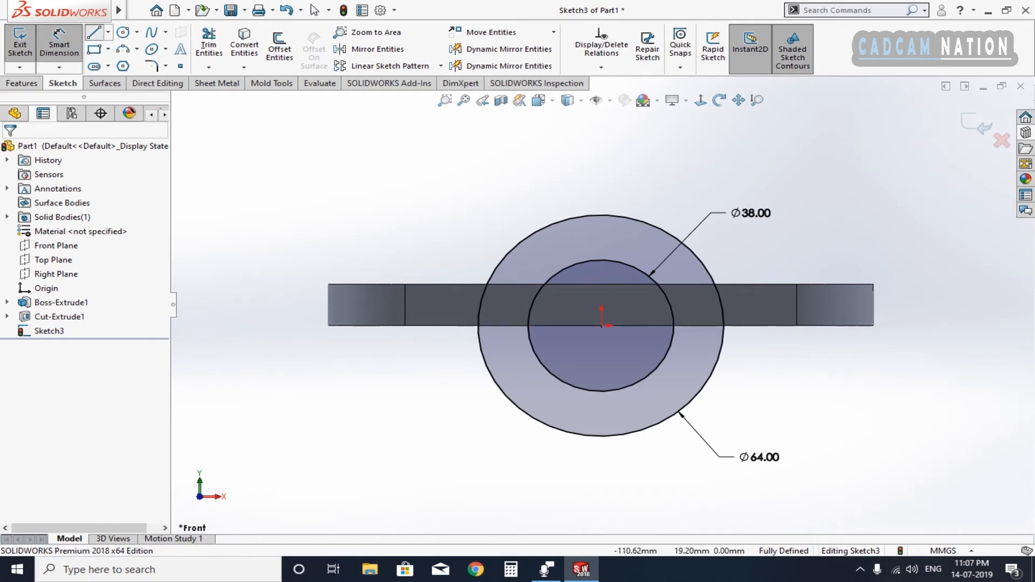
left_click(478, 326)
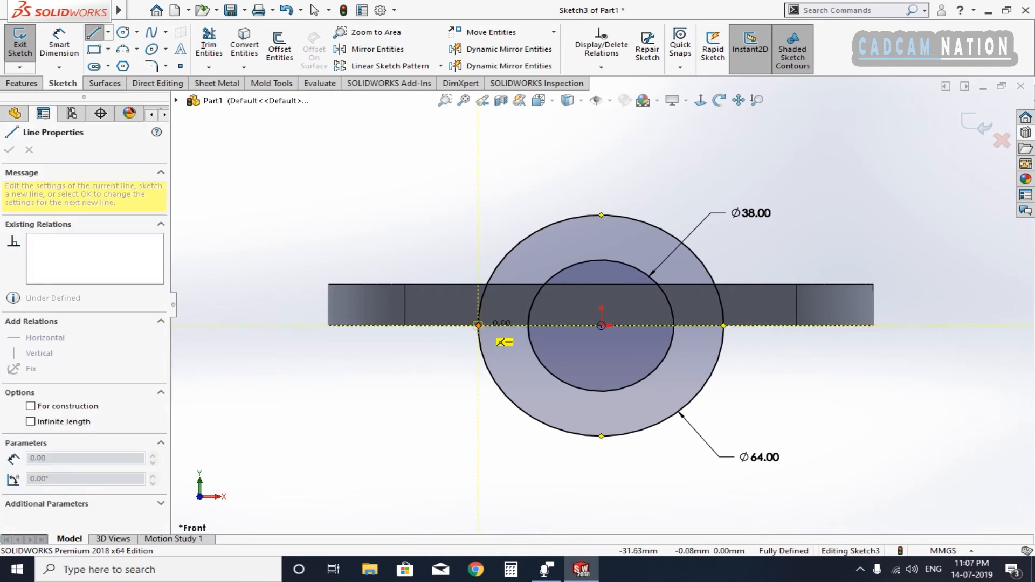
left_click(723, 325)
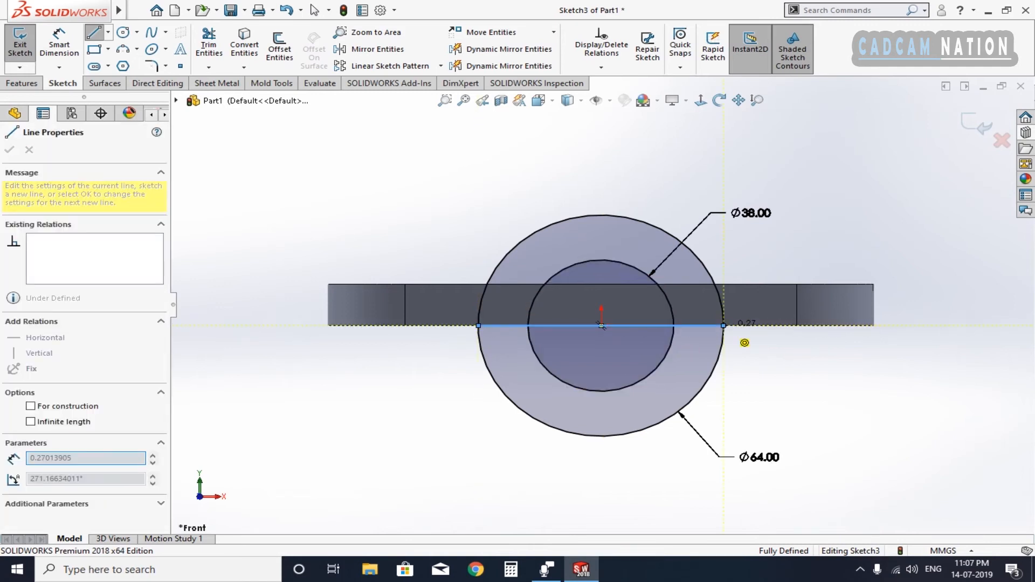
key("F1")
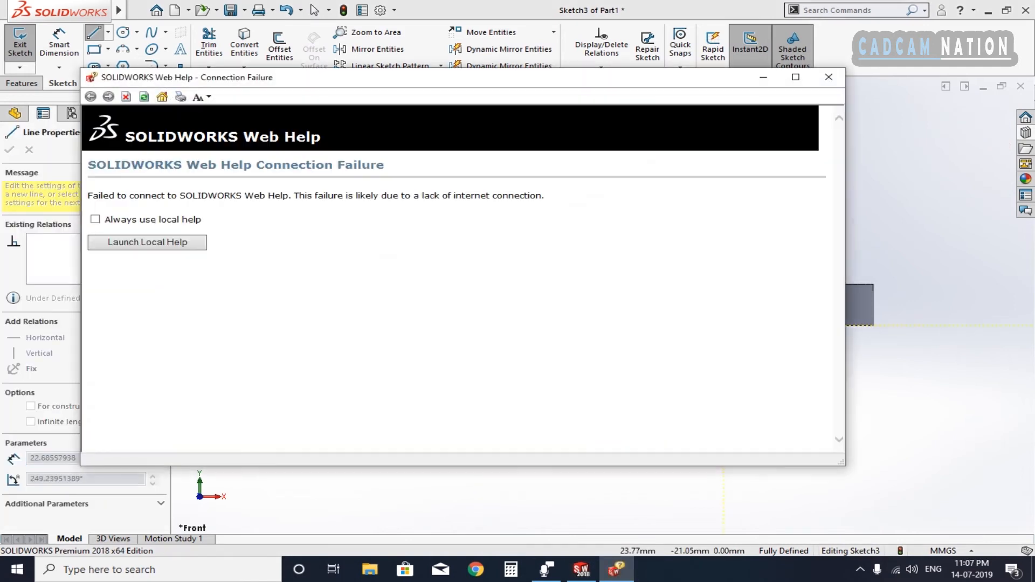
left_click(828, 77)
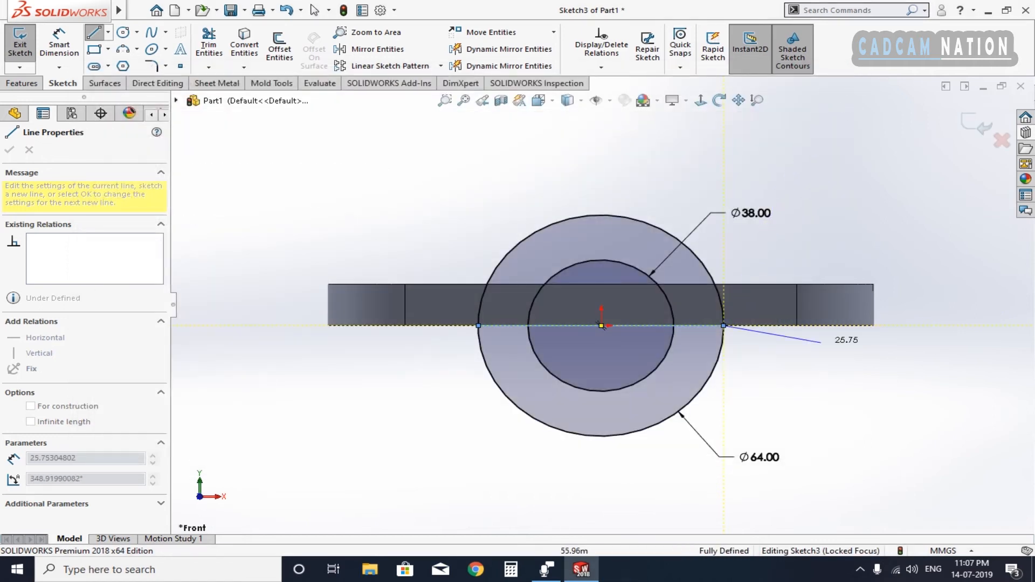
key("Escape")
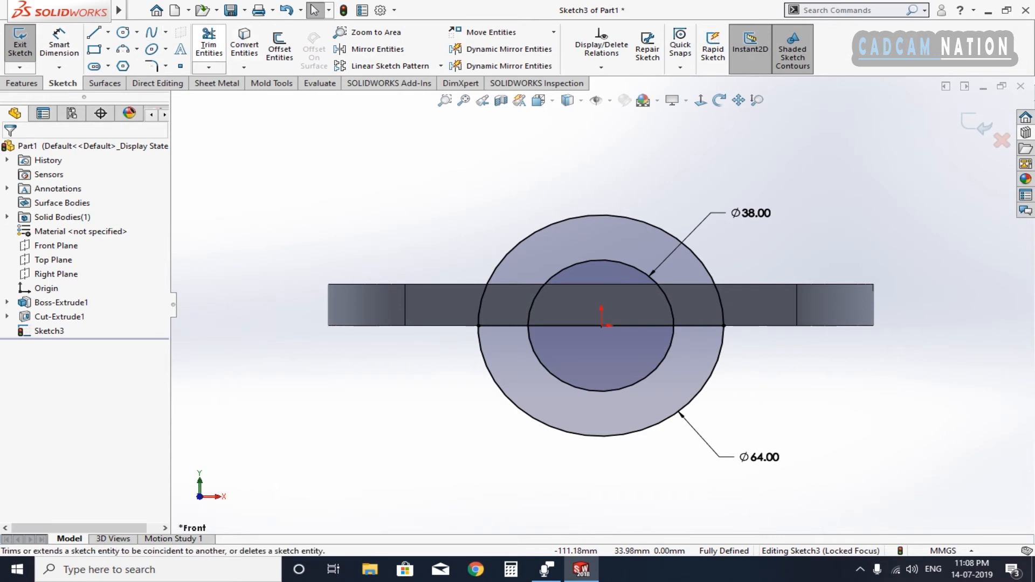
- Power trim the lower halves of both circles below the horizontal line
left_click(208, 48)
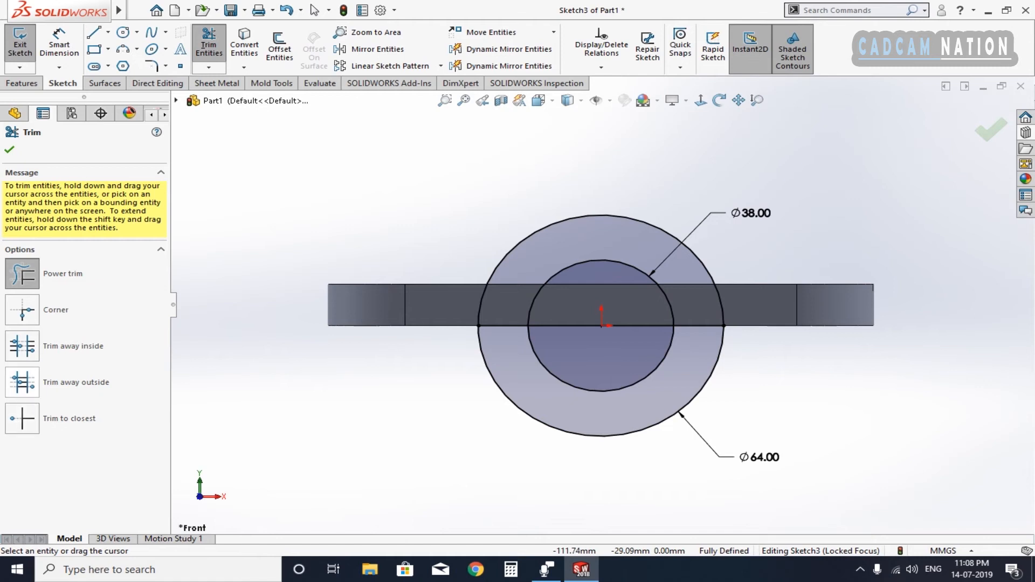
mouse_move(347, 414)
left_mouse_down()
mouse_move(552, 375)
mouse_move(780, 370)
left_mouse_up()
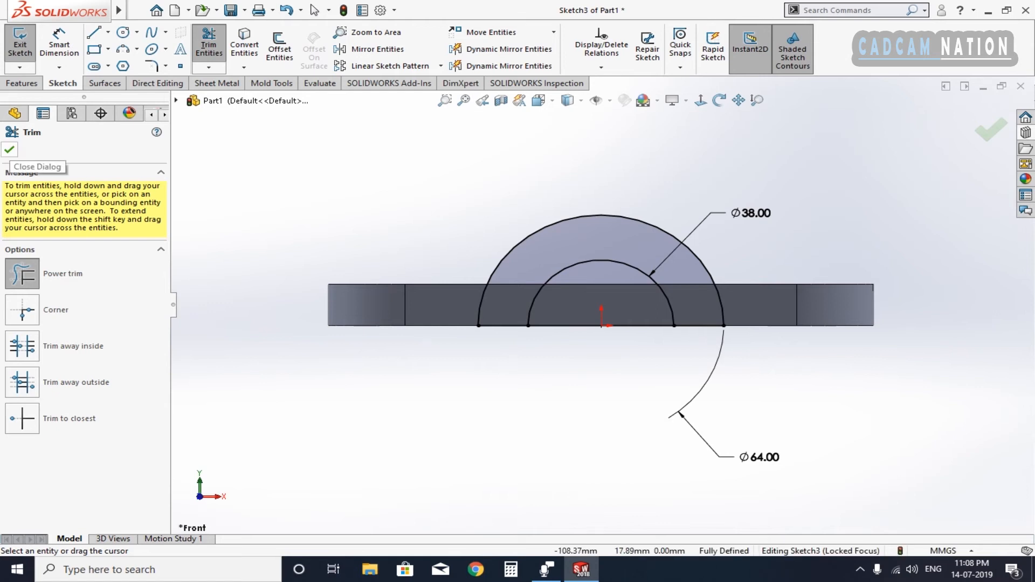
left_click(9, 150)
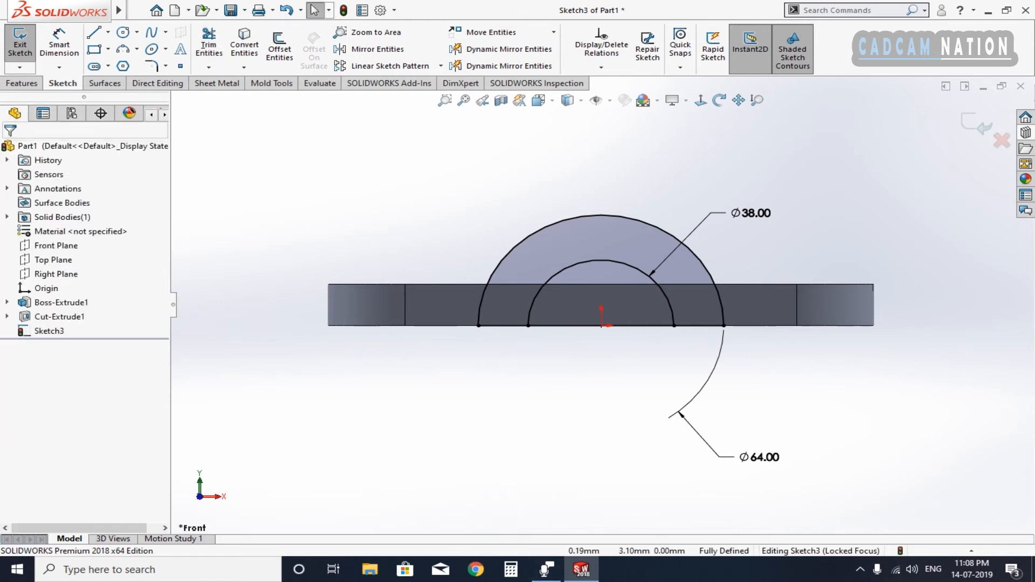
- Trim the piece of the horizontal line inside the inner arc to leave a closed half-ring profile
scroll(629, 307, "down", 3)
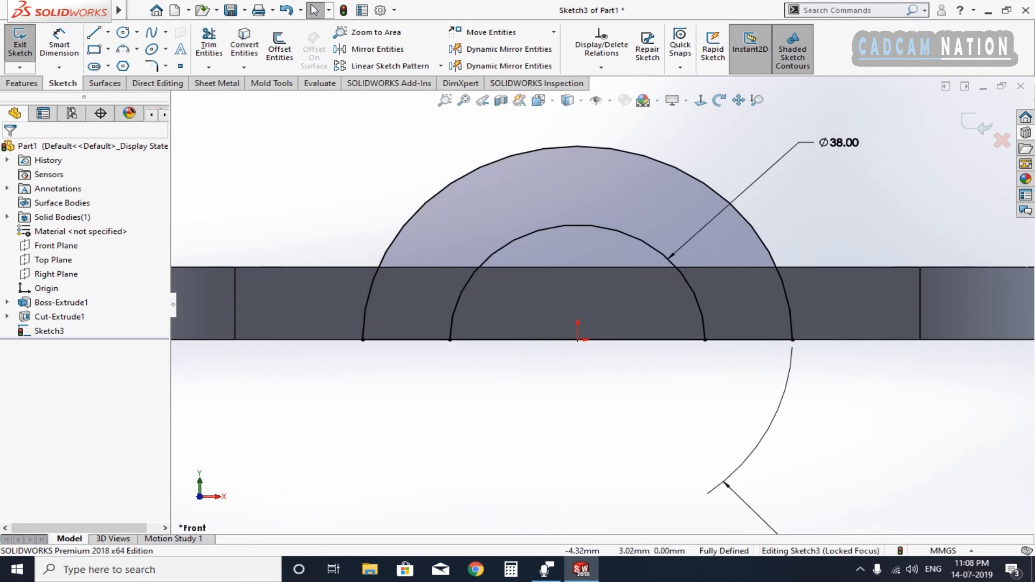
scroll(602, 304, "up", 3)
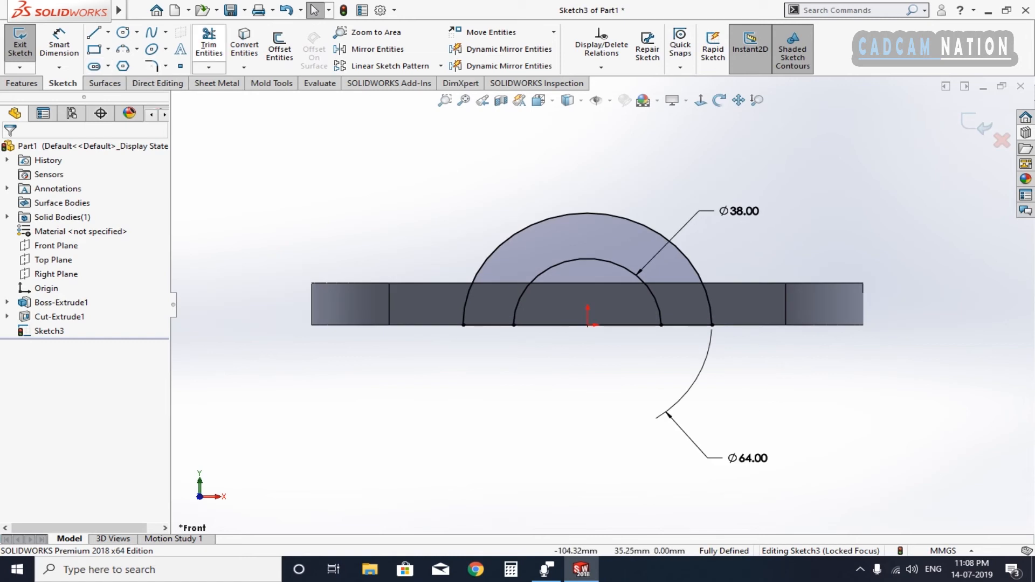
left_click(209, 46)
left_click_drag(574, 305, 571, 350)
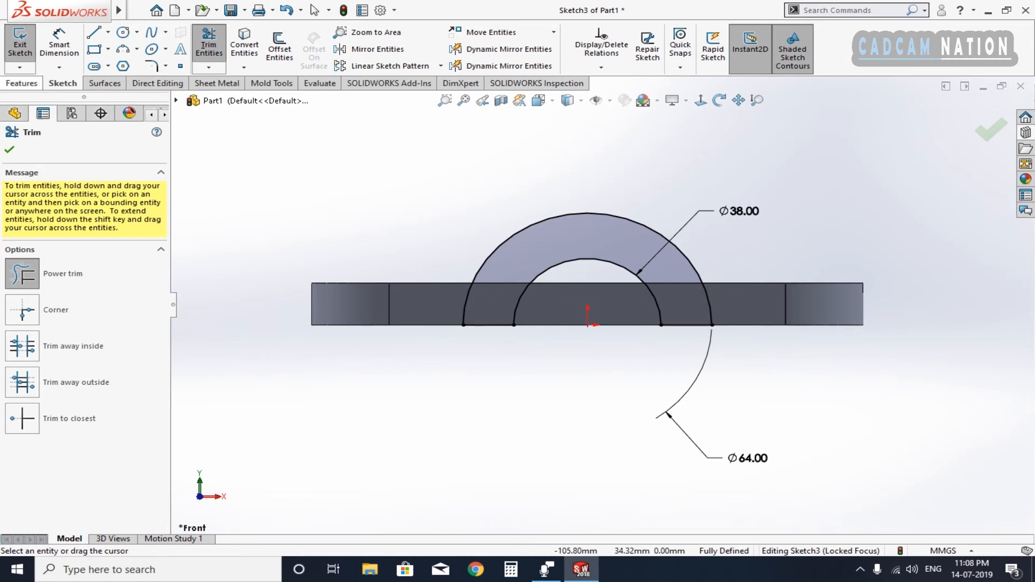
- Extrude the half-ring profile as a boss with the Mid Plane end condition and a depth of 62 mm
left_click(21, 83)
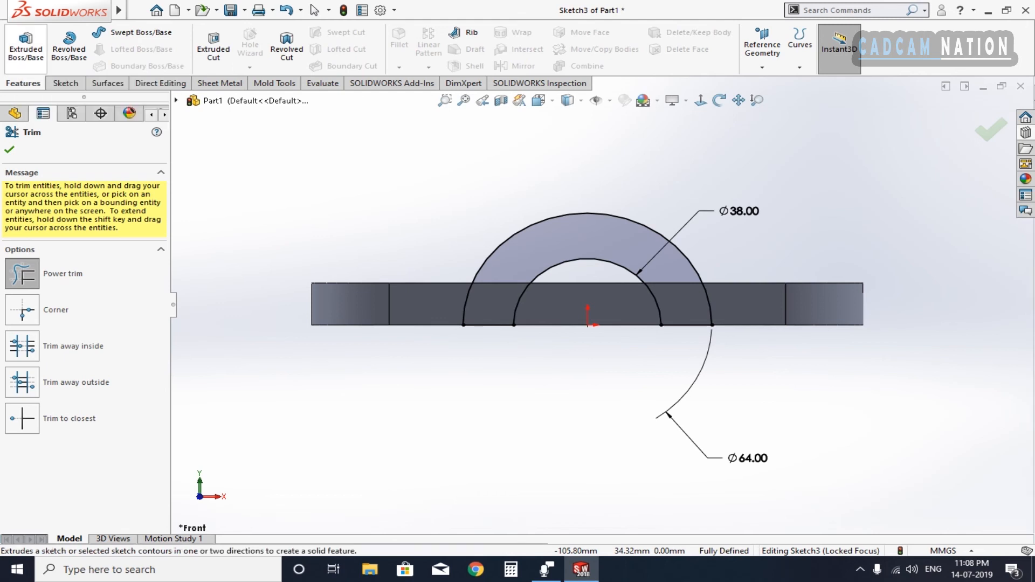
left_click(25, 46)
scroll(627, 292, "up", 3)
middle_click_drag(628, 292, 577, 313)
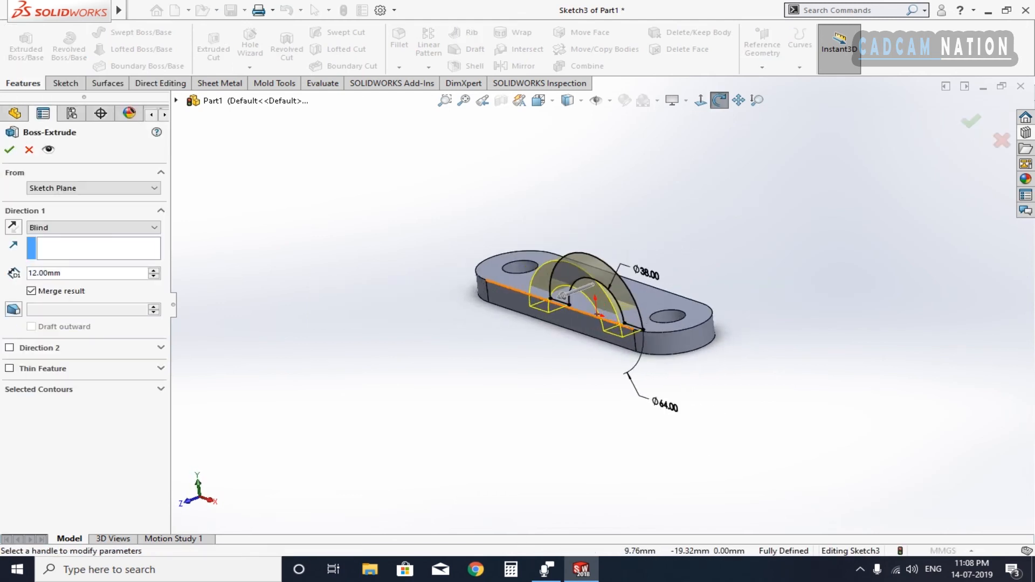
scroll(581, 243, "down", 3)
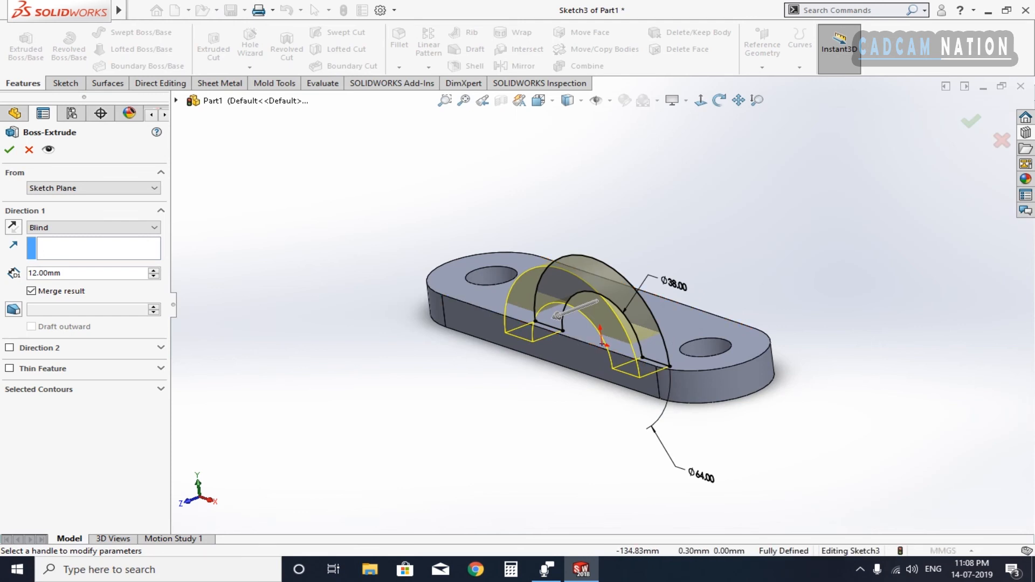
right_click(322, 160)
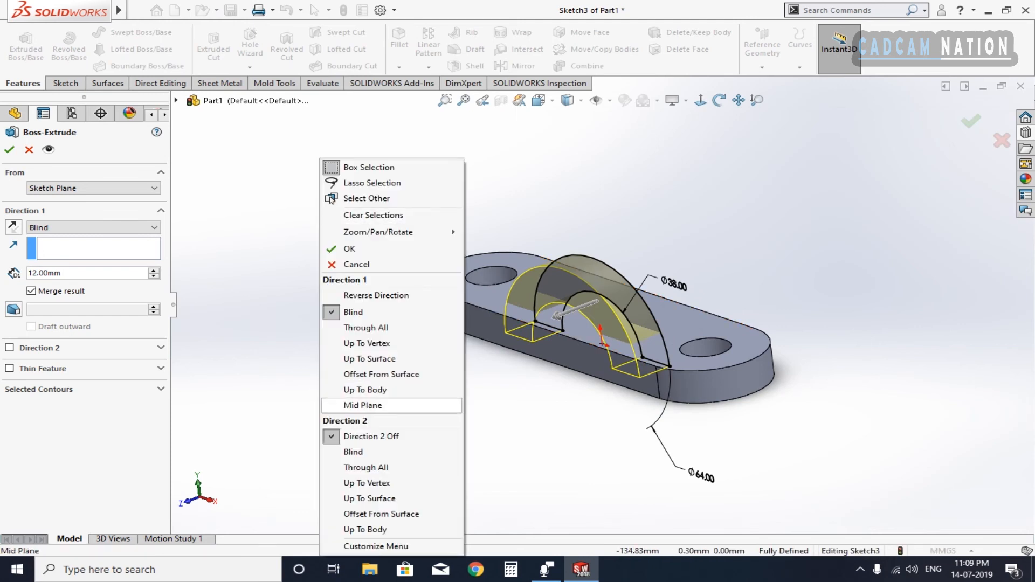
left_click(372, 405)
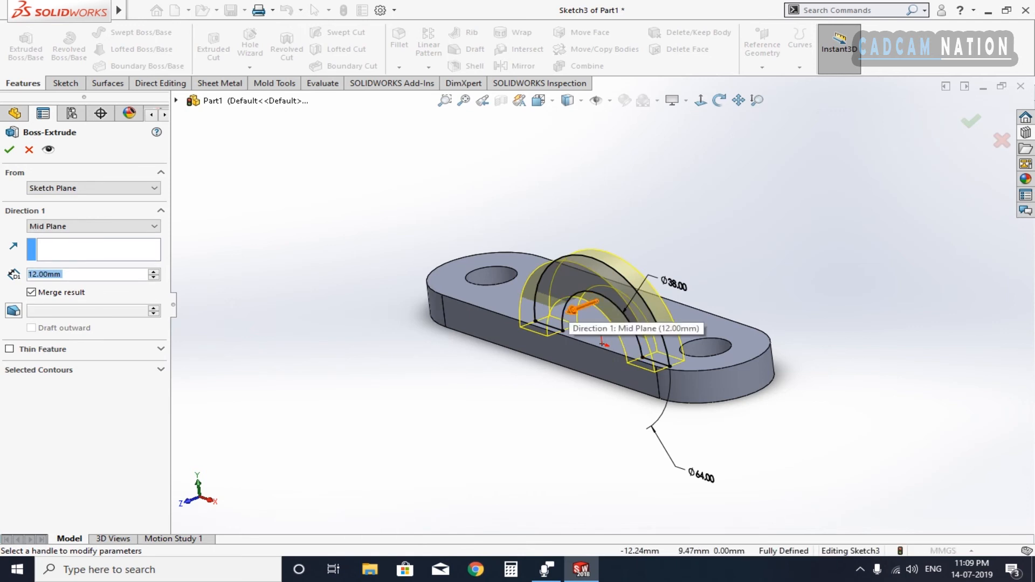
left_click_drag(573, 308, 537, 324)
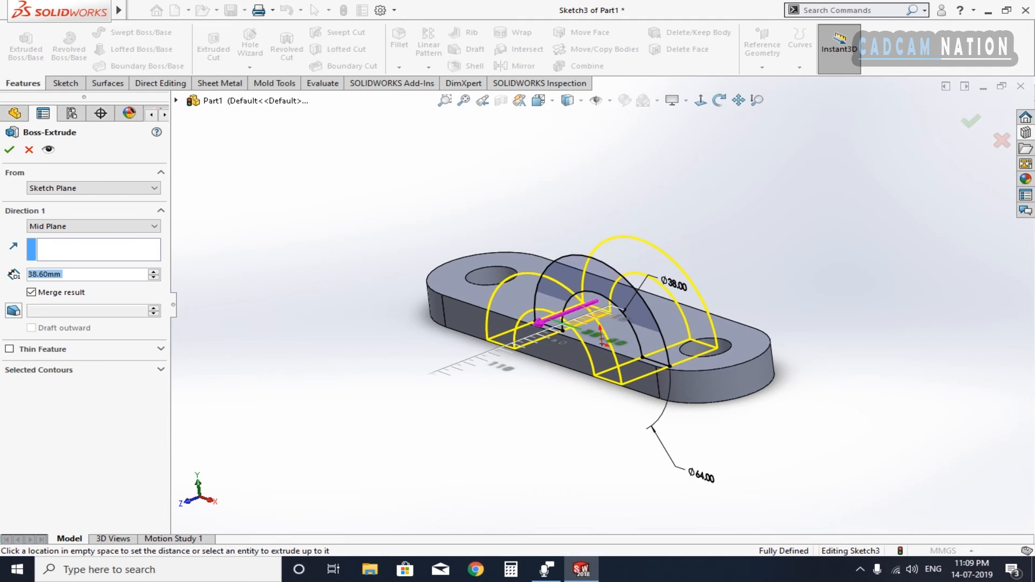
left_click_drag(537, 324, 526, 328)
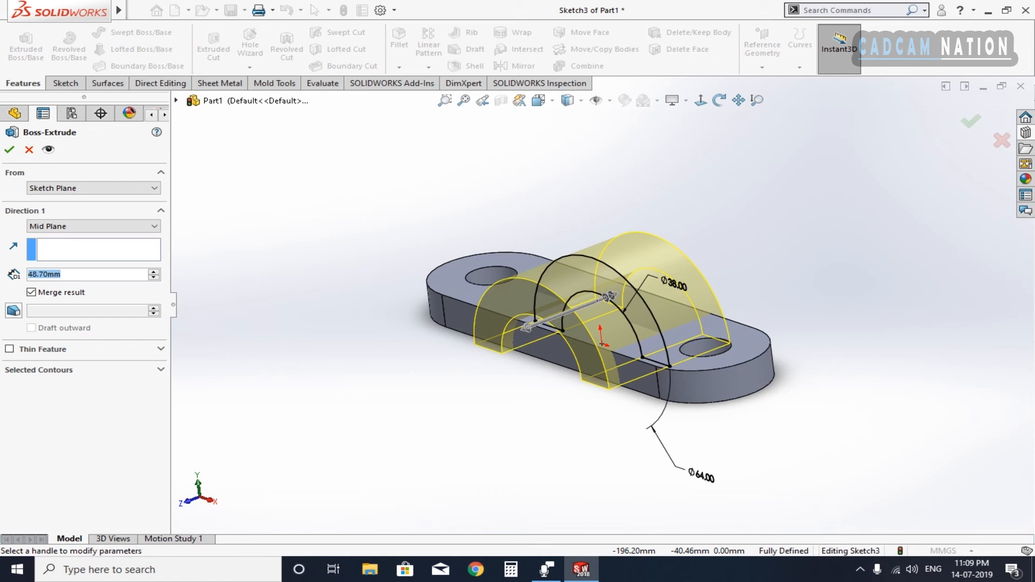
type("62")
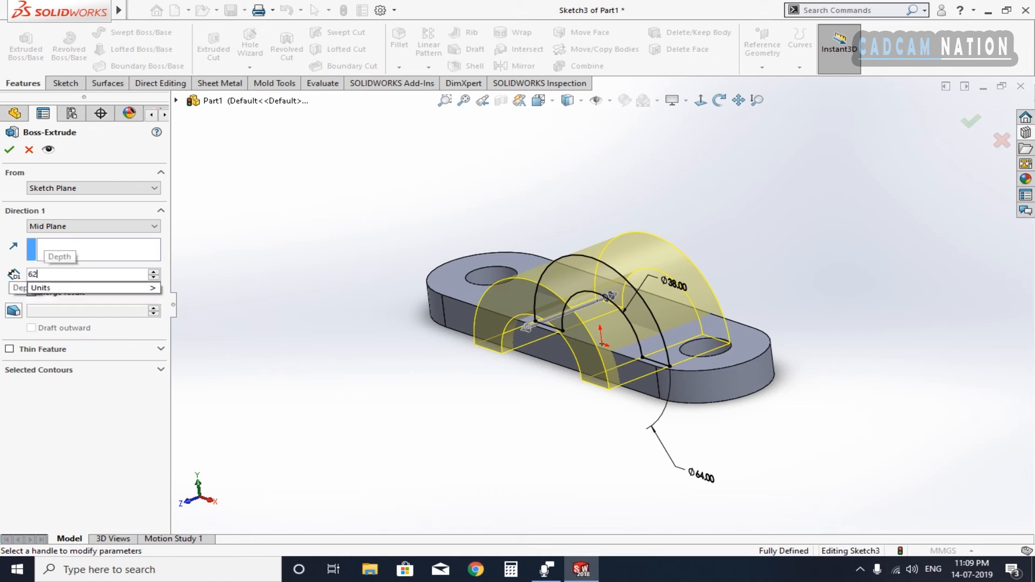
key("Return")
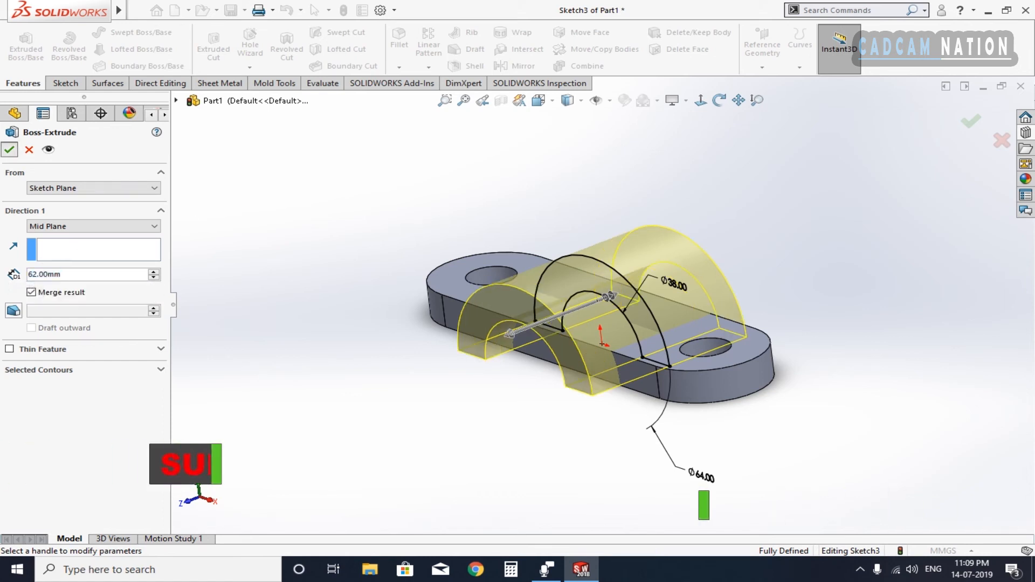
key("Return")
- Start a new sketch on the plate's flat side face visible inside the arch, with the view normal to it
middle_click_drag(588, 334, 668, 278)
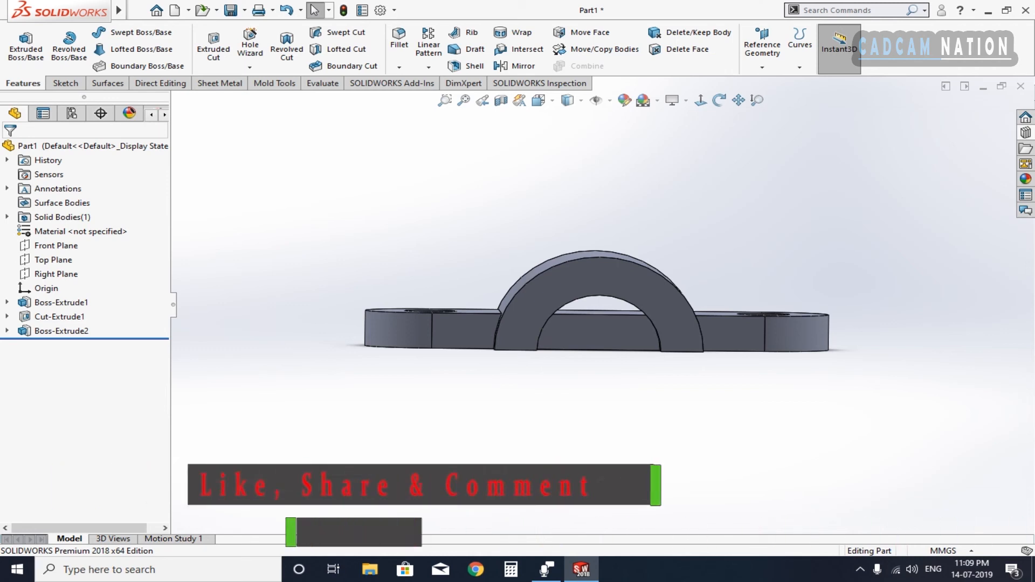
left_click(599, 336)
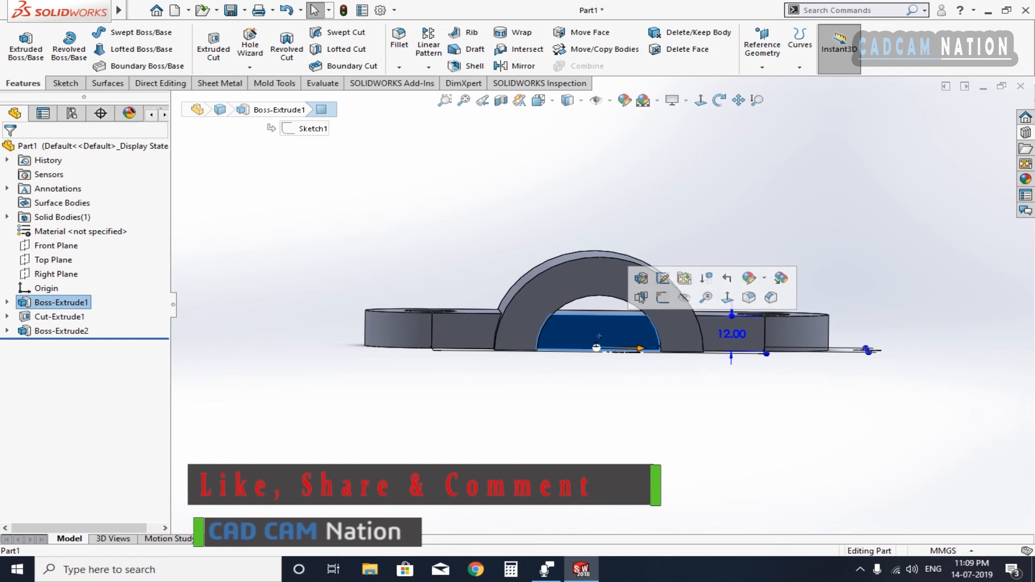
left_click(701, 100)
key("Escape")
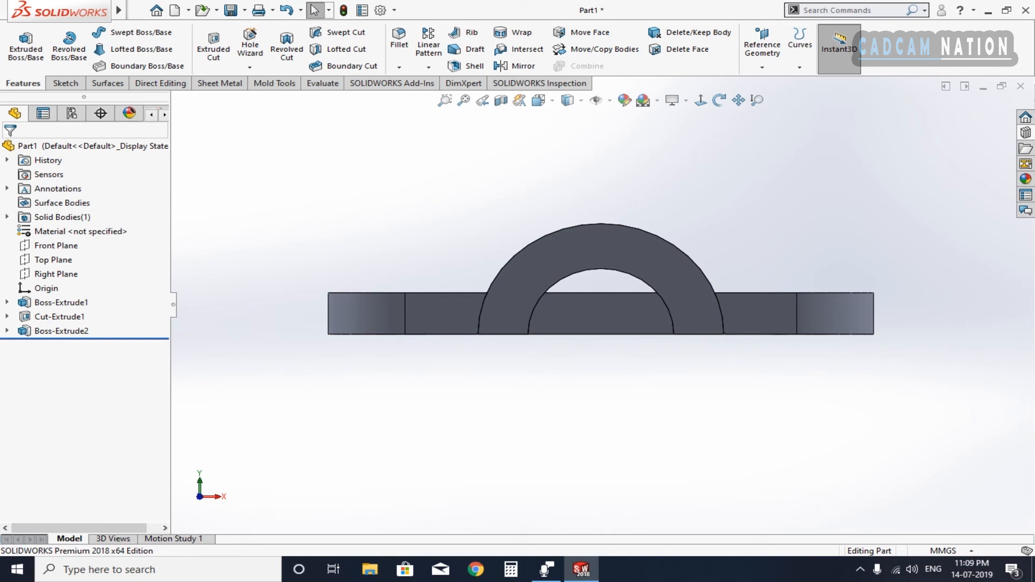
left_click(582, 270)
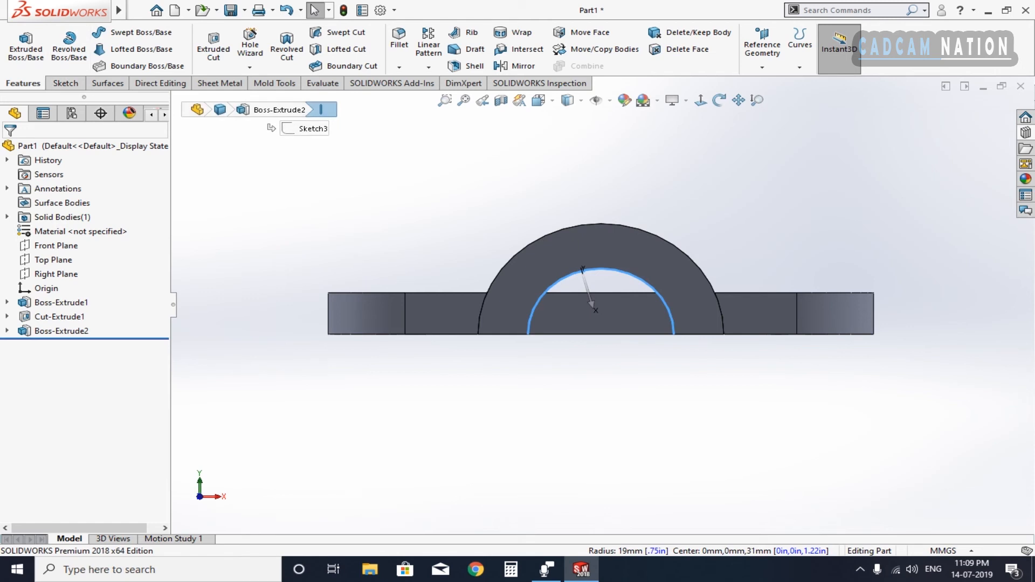
left_click(65, 84)
key("Escape")
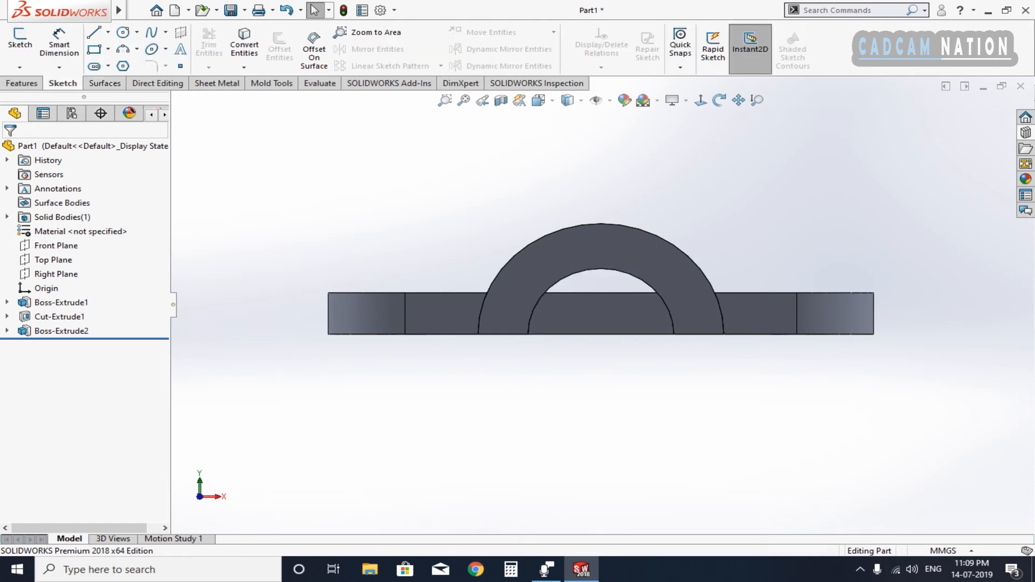
left_click(626, 330)
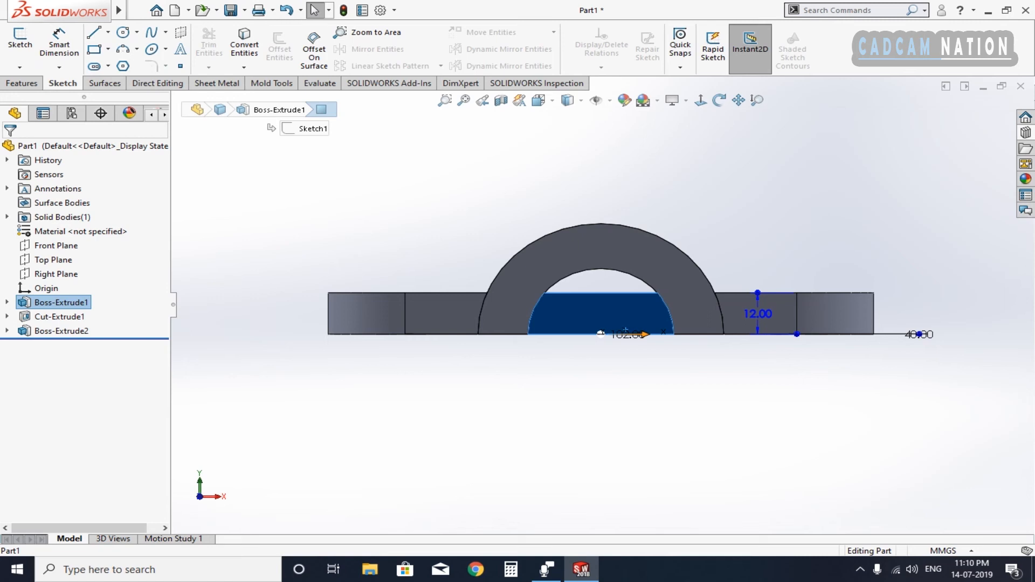
left_click(665, 276)
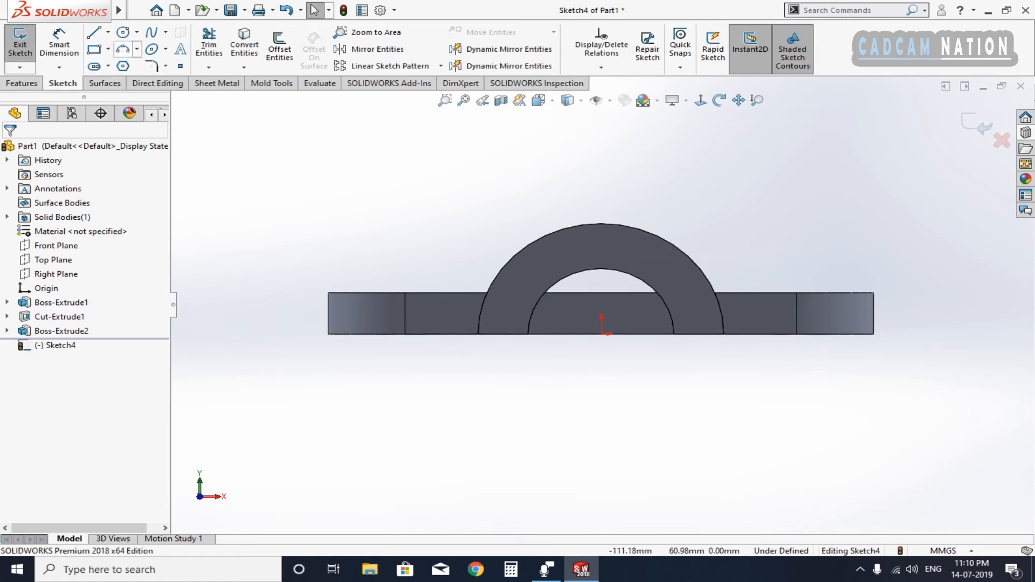
- Convert the arch's inner edge into a sketch arc and close it with a horizontal line between its endpoints
left_click(588, 270)
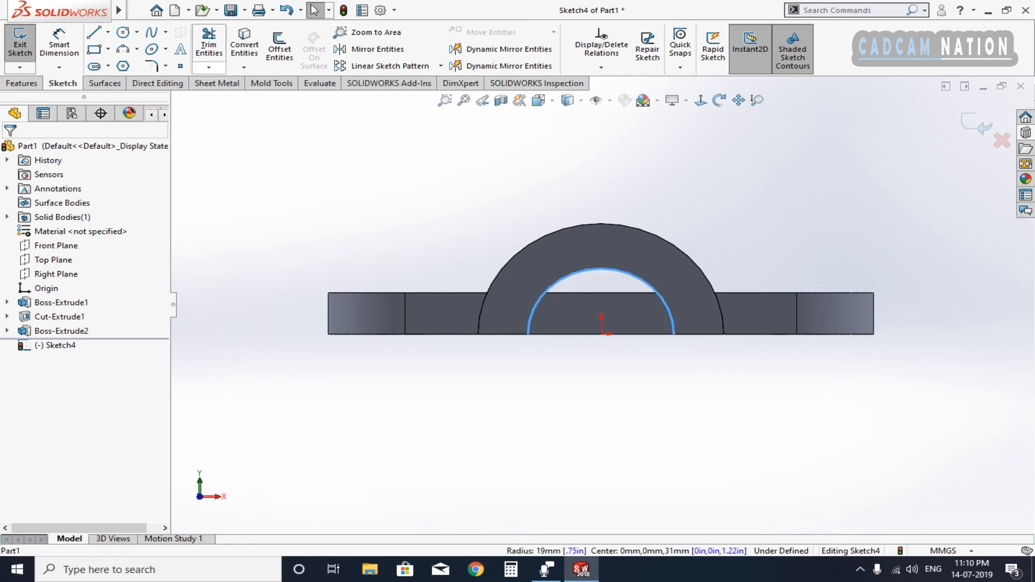
left_click(245, 48)
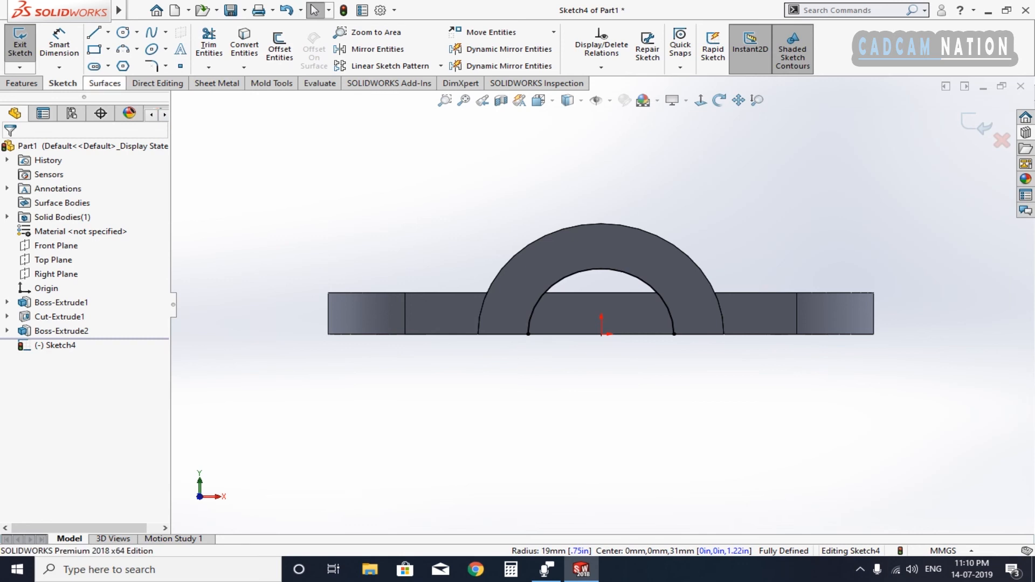
left_click(95, 32)
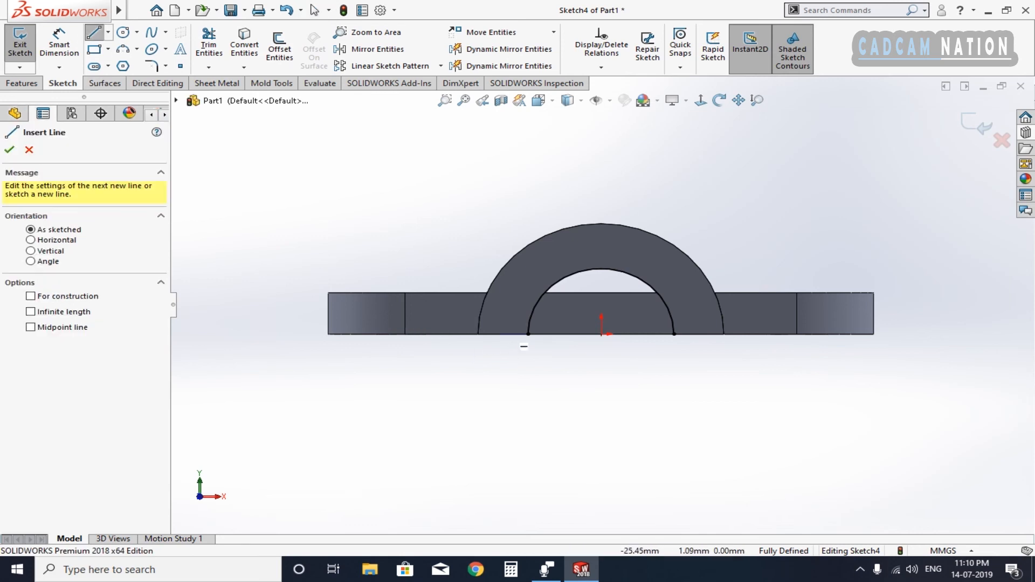
left_click(528, 334)
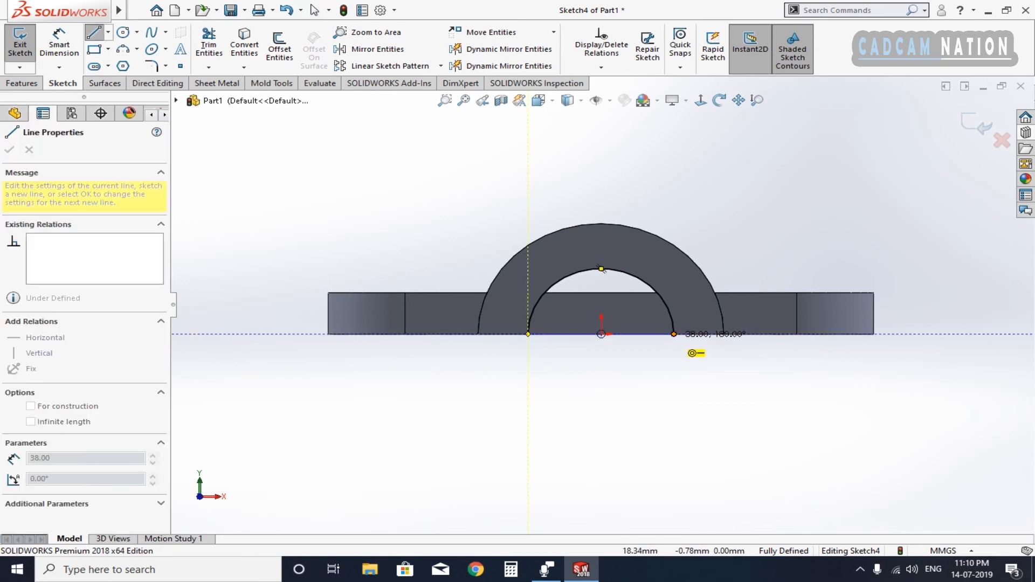
left_click(674, 335)
key("Escape")
- Start an extruded cut from the closed half-round sketch and set its end condition to Up To Next
middle_click_drag(698, 377, 642, 395)
left_click(22, 84)
left_click(213, 47)
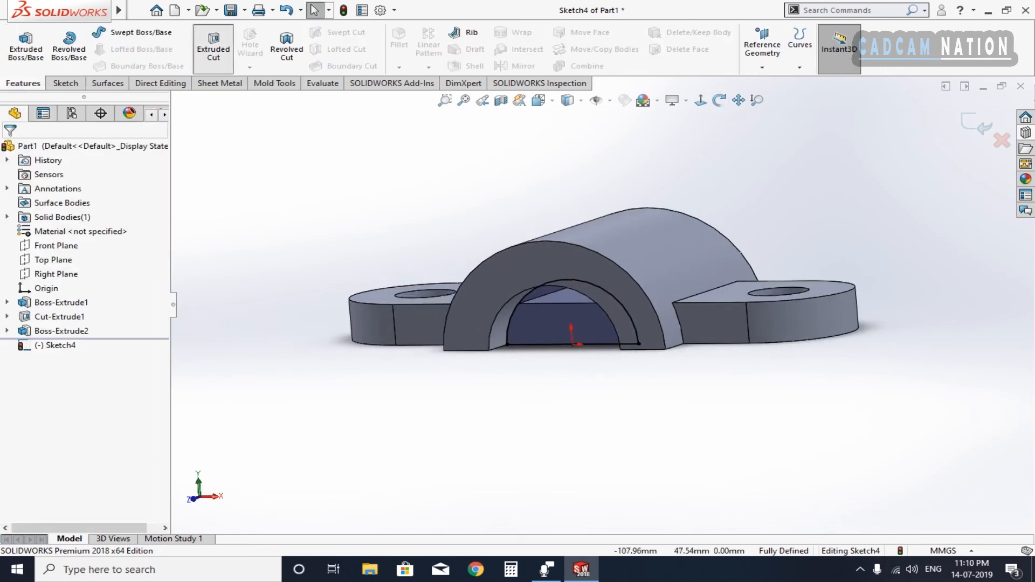
mouse_move(660, 340)
middle_mouse_down()
mouse_move(639, 337)
mouse_move(670, 320)
mouse_move(626, 336)
mouse_move(648, 345)
middle_mouse_up()
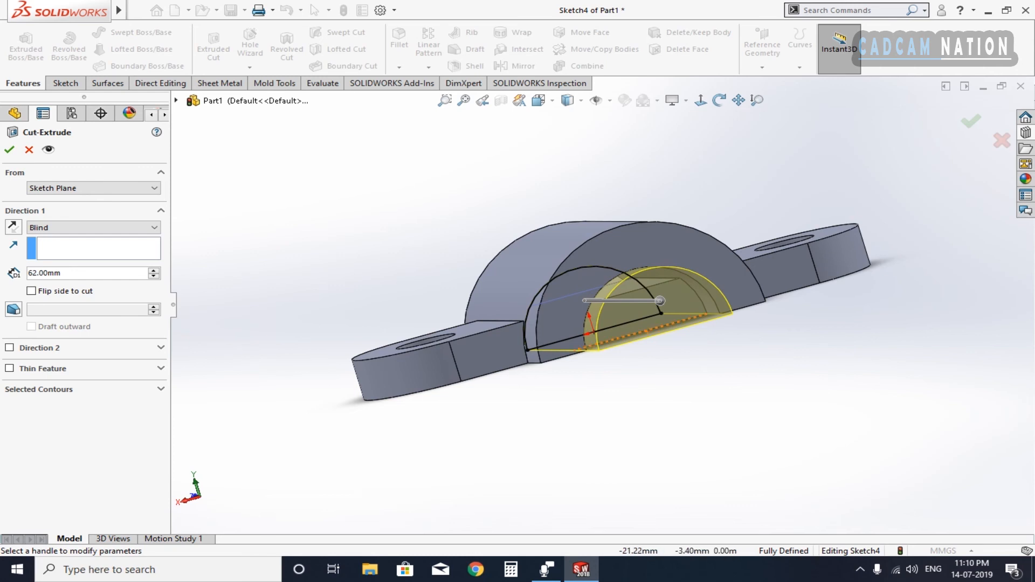
right_click(221, 110)
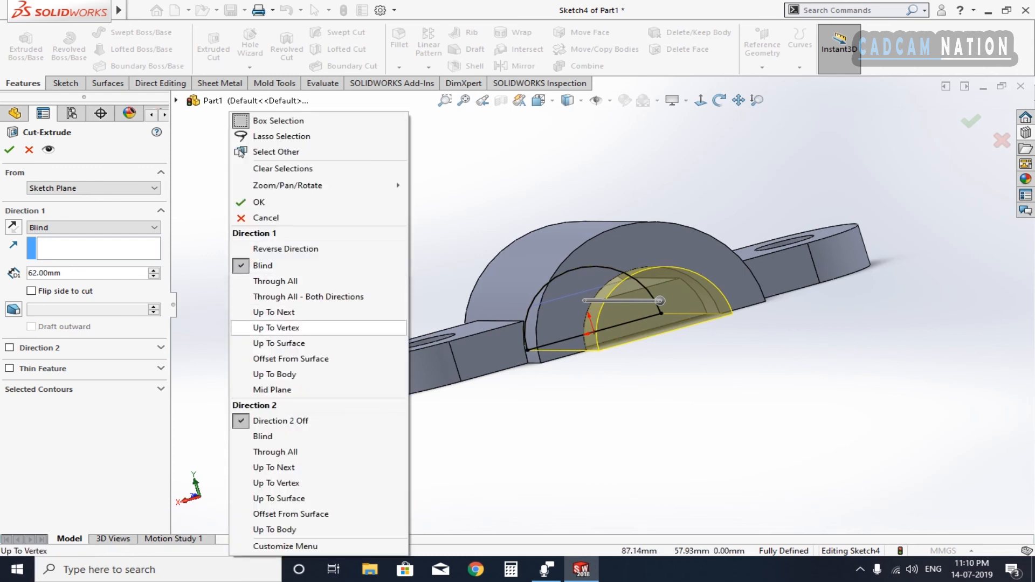
left_click(280, 313)
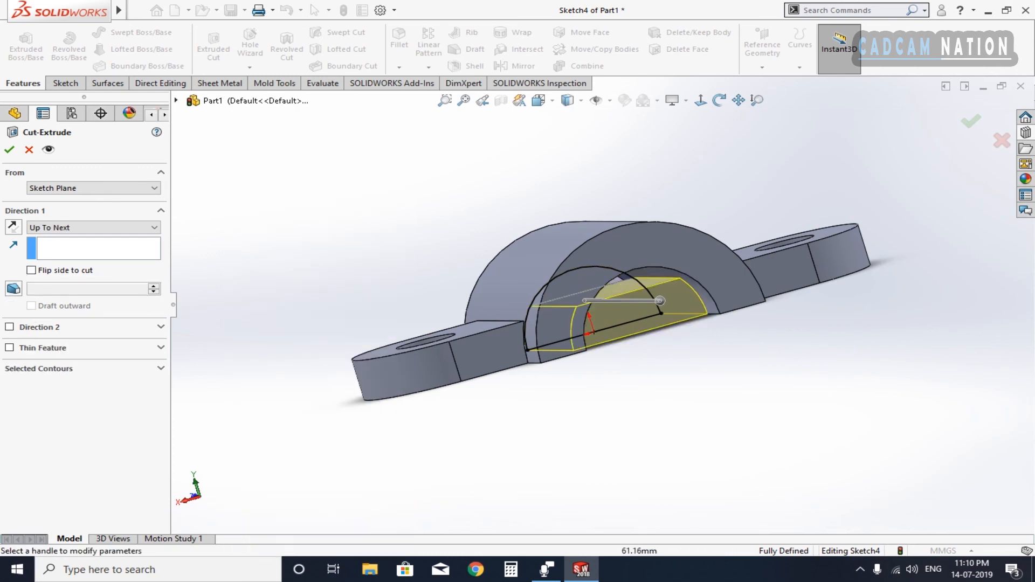
- Try the Up To Surface end condition for the cut, using the plate's flat side face inside the arch
right_click(313, 112)
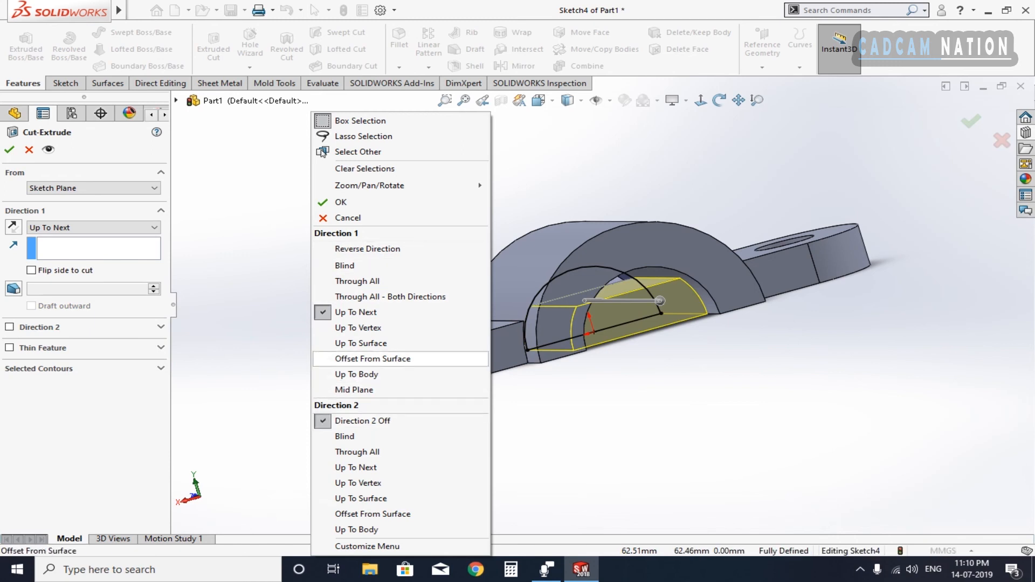
left_click(360, 343)
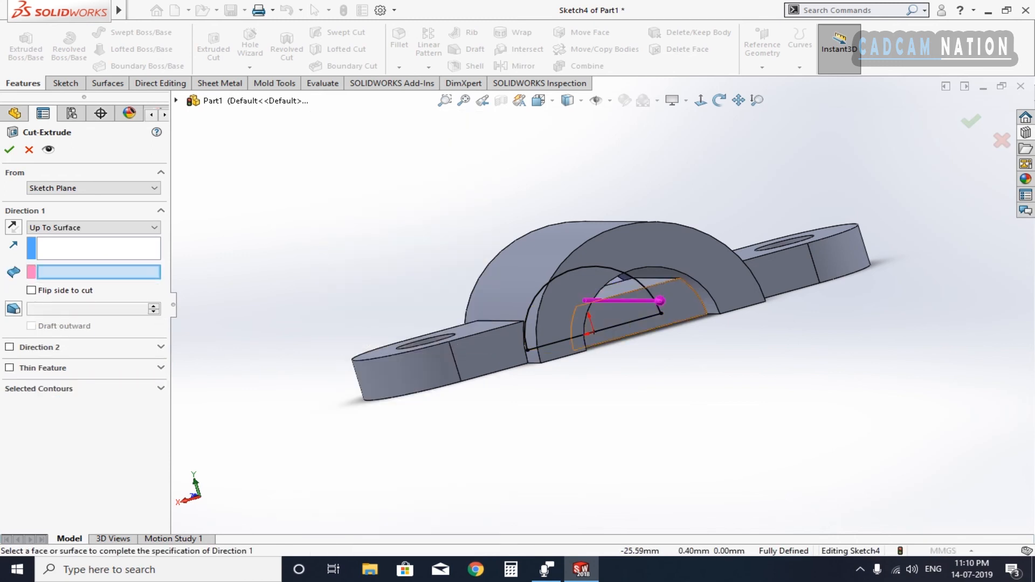
left_click(684, 306)
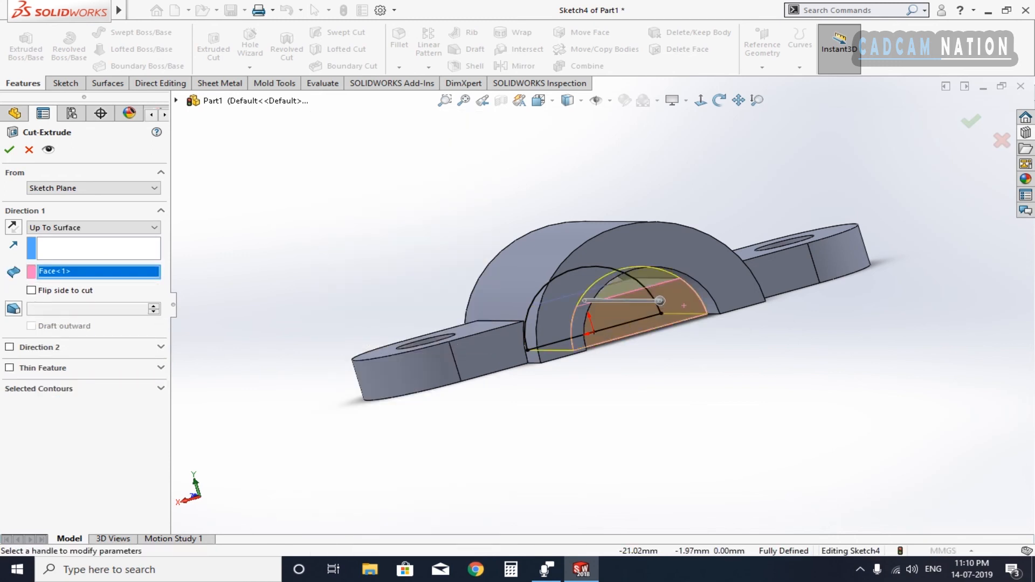
- Return the cut's end condition to Up To Next and complete the half-round cut through the plate
right_click(329, 112)
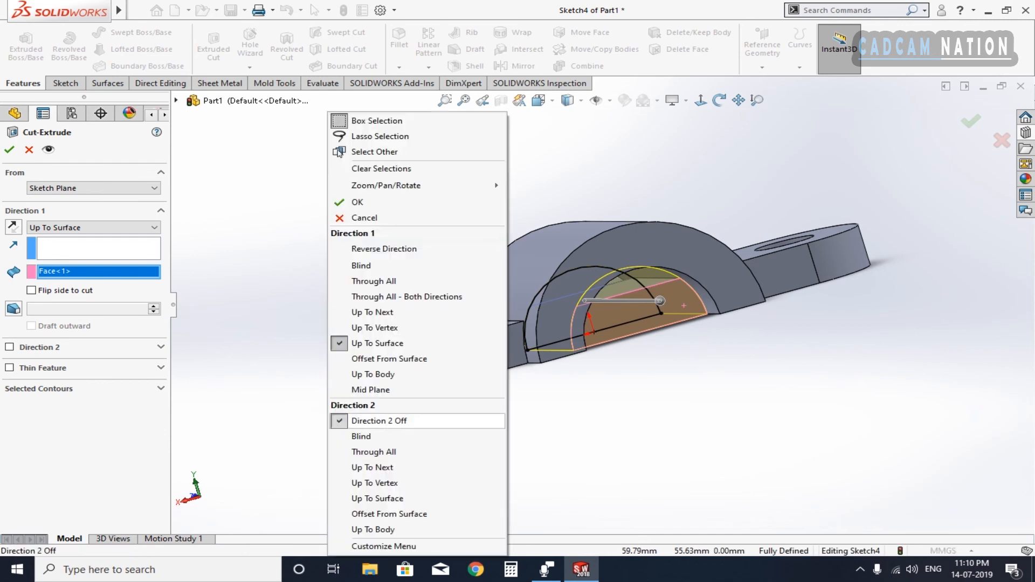
left_click(373, 312)
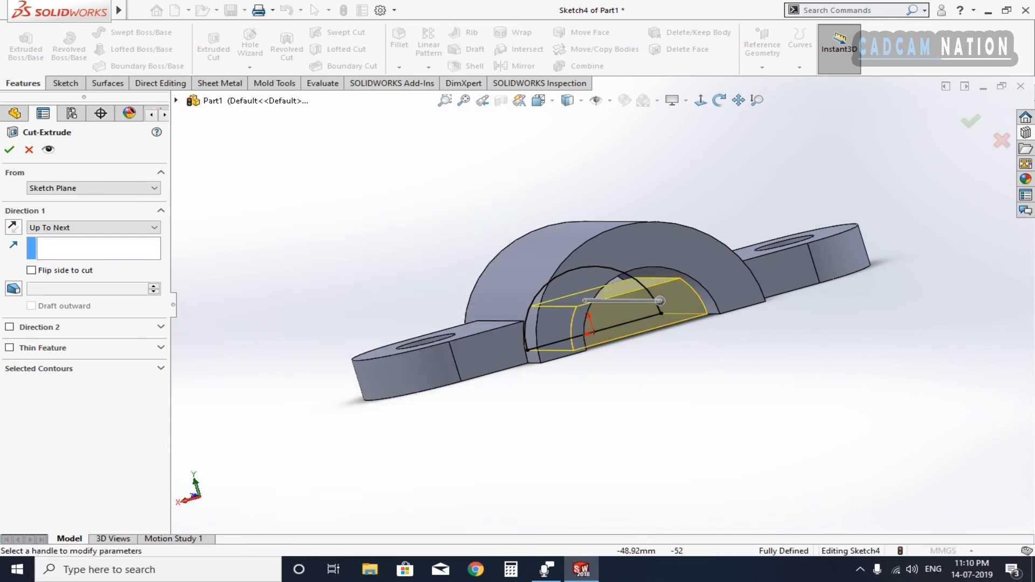
middle_click_drag(738, 443, 789, 437)
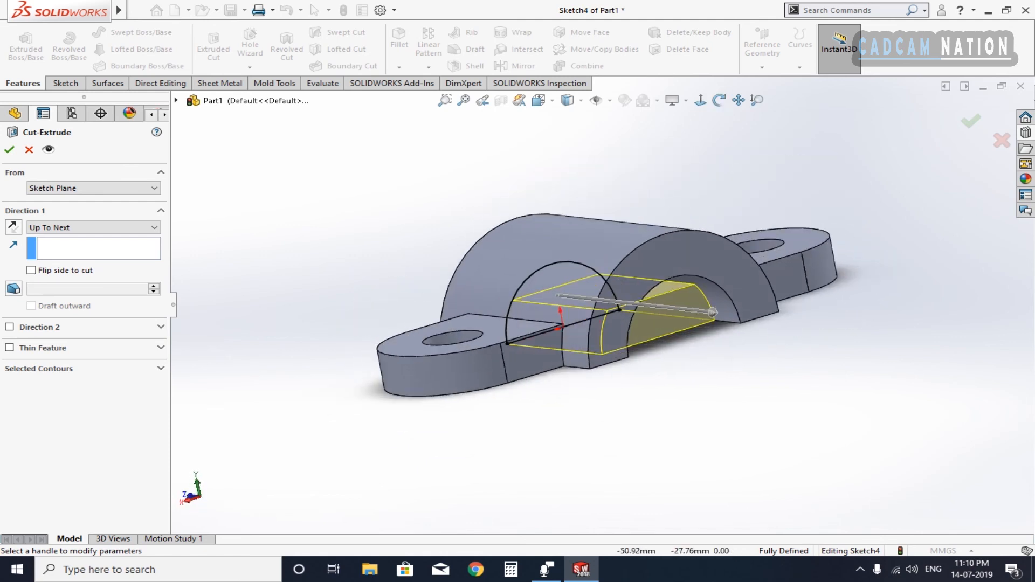
left_click(9, 150)
left_click(410, 431)
middle_click_drag(410, 432, 351, 431)
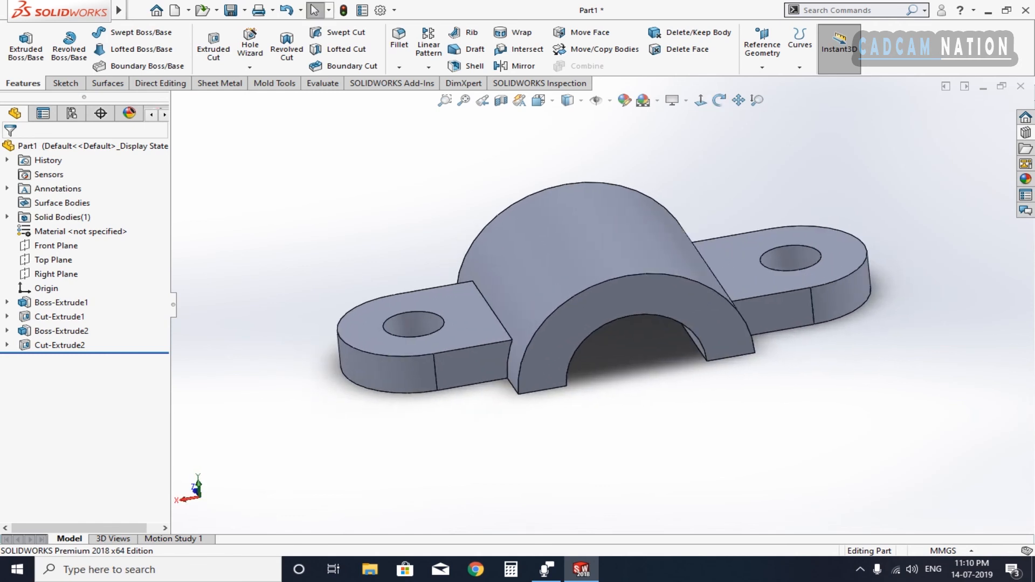
middle_click_drag(350, 431, 562, 320)
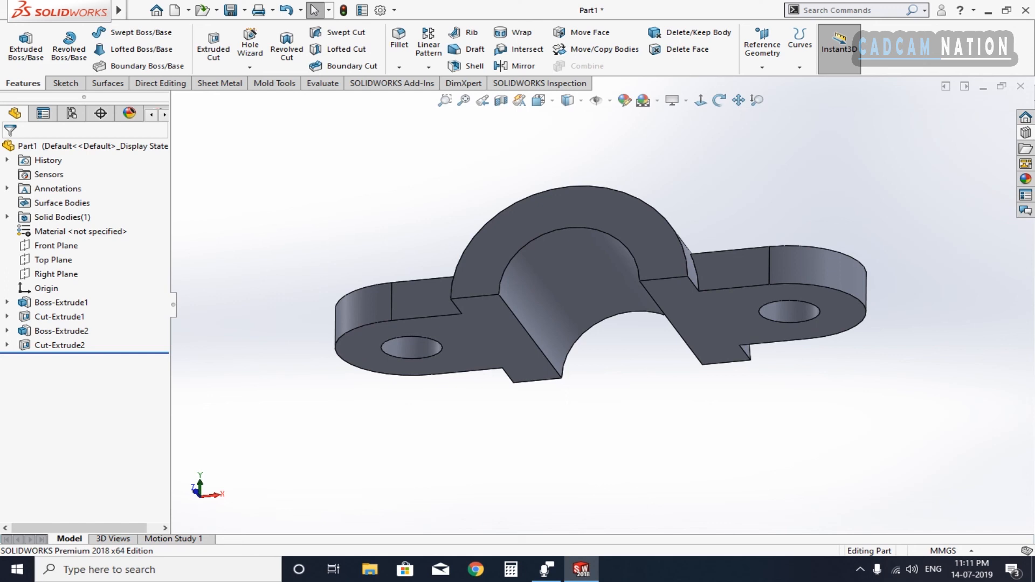
- Roll the model back to just before the half-round cut, after the arch extrusion
left_click_drag(85, 353, 85, 339)
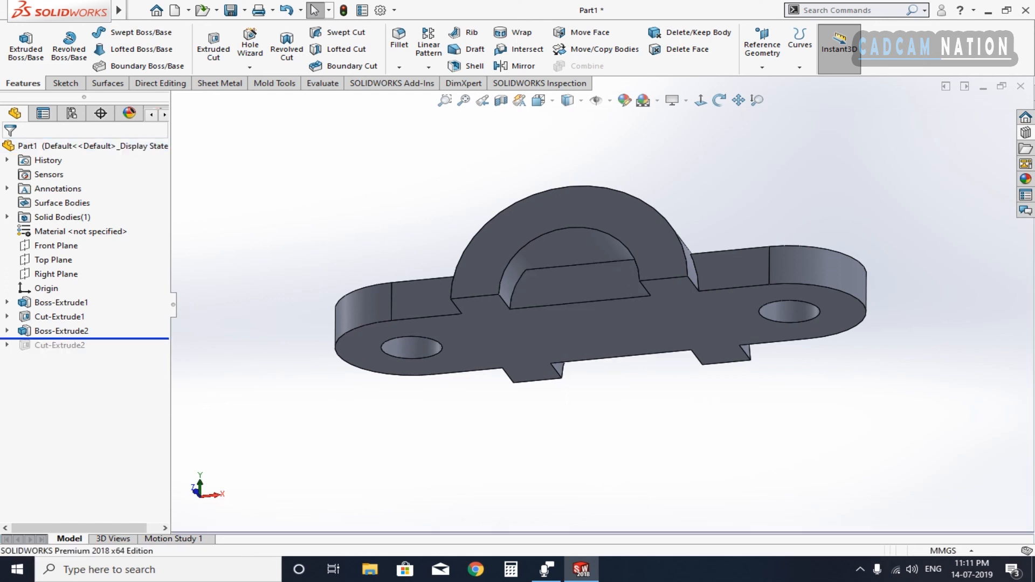
middle_click_drag(561, 329, 580, 377)
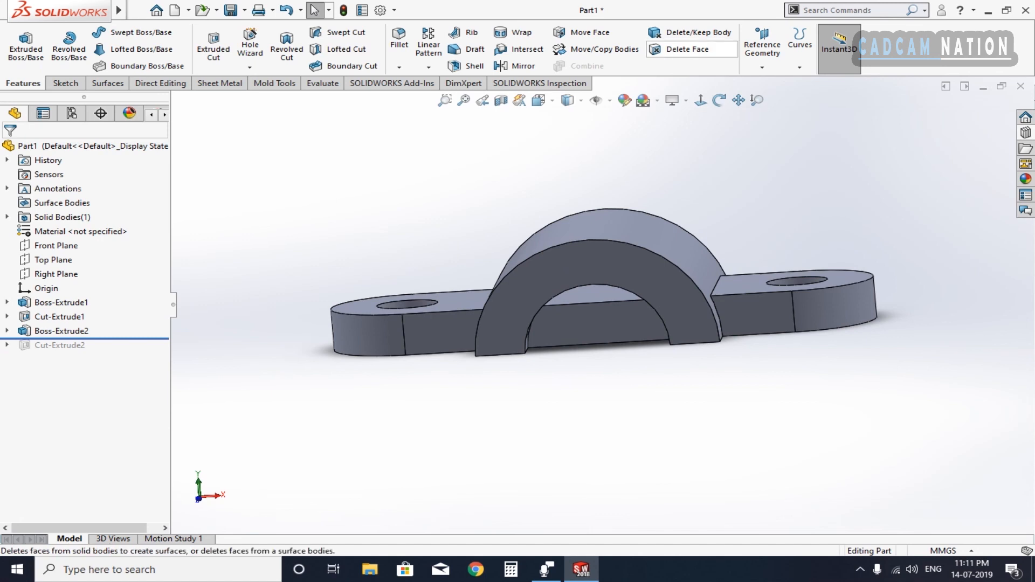
- Remove the plate's side and top faces inside the arch opening with Delete Face, using the Delete and Patch option
left_click(683, 49)
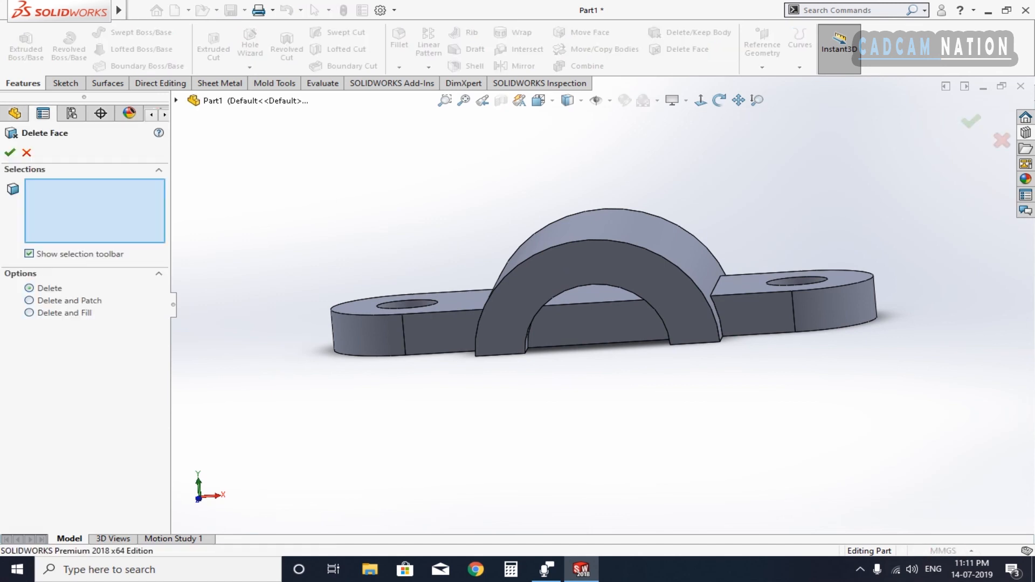
left_click(29, 301)
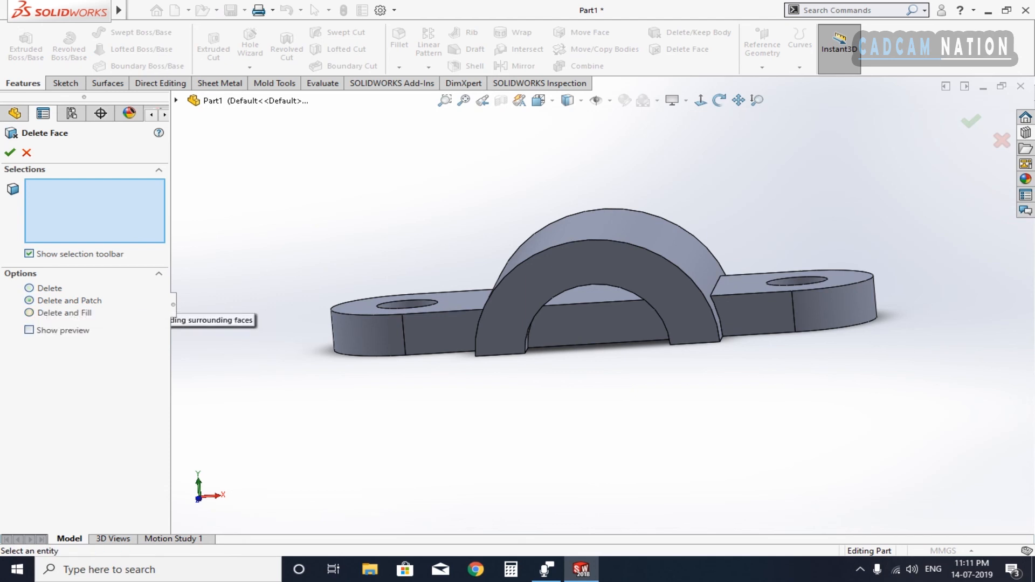
left_click(609, 326)
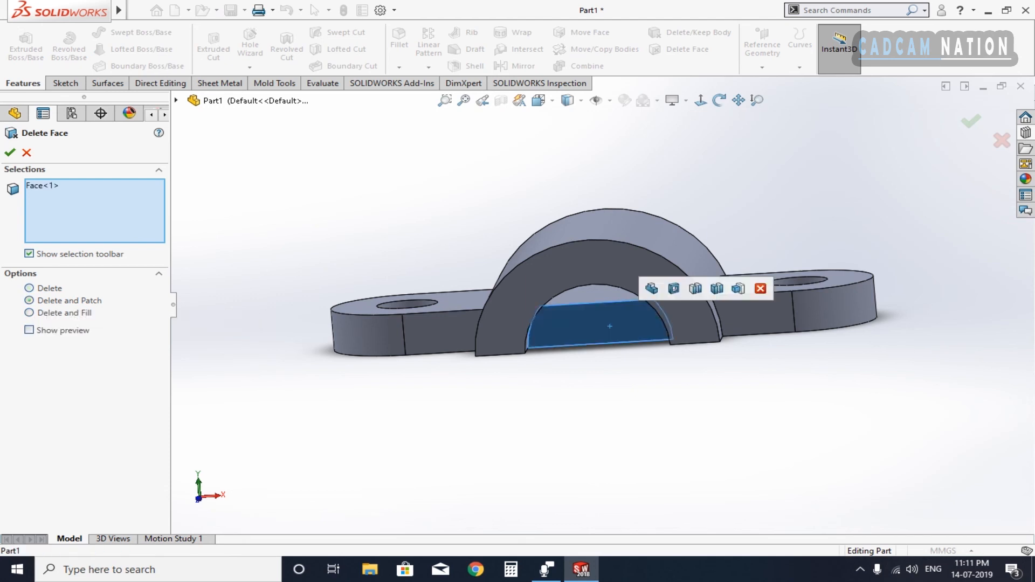
left_click(588, 297)
middle_click_drag(588, 296, 408, 313)
left_click(693, 294)
middle_click_drag(693, 294, 592, 308)
left_click(10, 153)
middle_click_drag(464, 270, 399, 330)
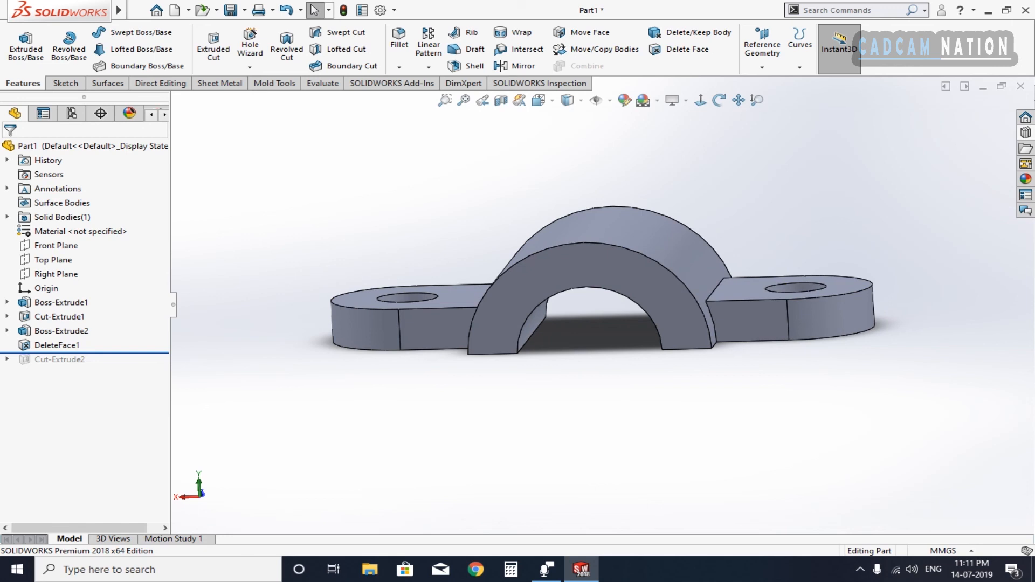
mouse_move(399, 330)
middle_mouse_down()
mouse_move(426, 320)
mouse_move(380, 310)
mouse_move(396, 280)
mouse_move(423, 332)
mouse_move(440, 318)
mouse_move(376, 317)
mouse_move(385, 302)
mouse_move(426, 314)
mouse_move(443, 343)
mouse_move(405, 307)
mouse_move(356, 303)
mouse_move(386, 333)
mouse_move(350, 336)
mouse_move(378, 330)
middle_mouse_up()
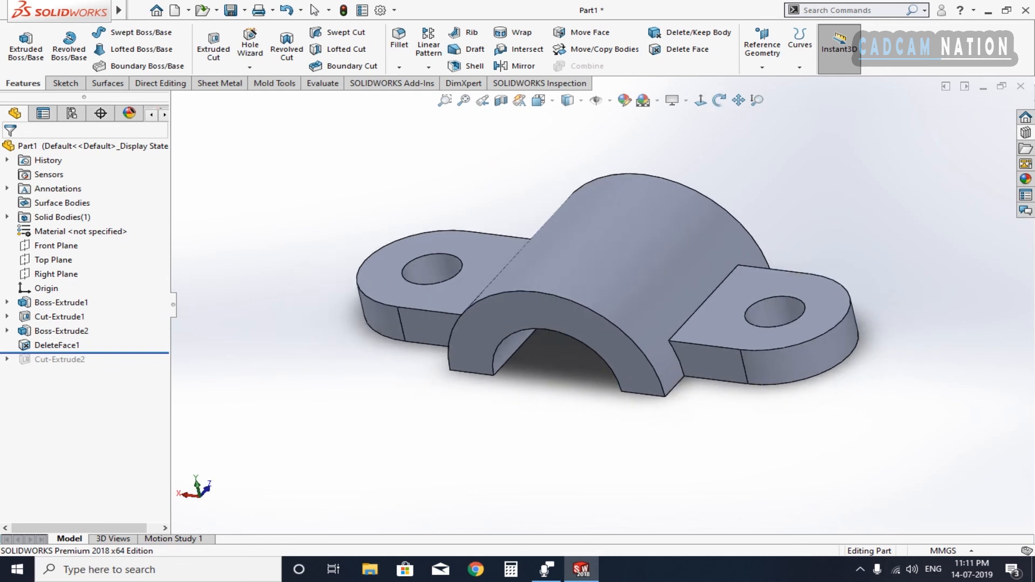